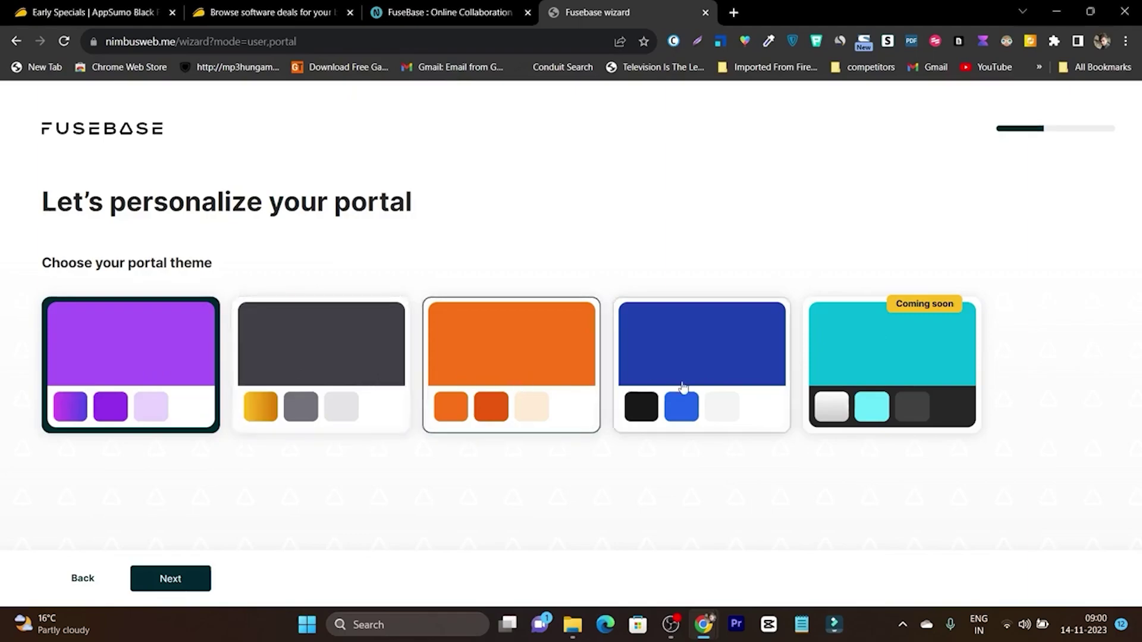
# Step: Choose the orange portal theme and set the company's industry to Consulting
pyautogui.click(454, 372)
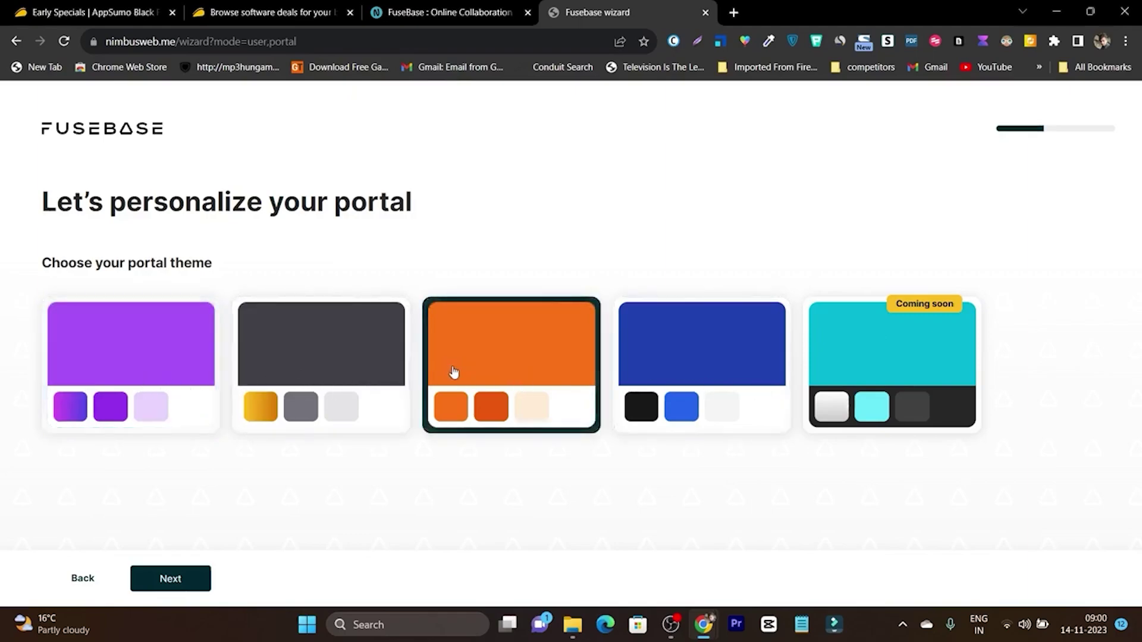
pyautogui.click(178, 588)
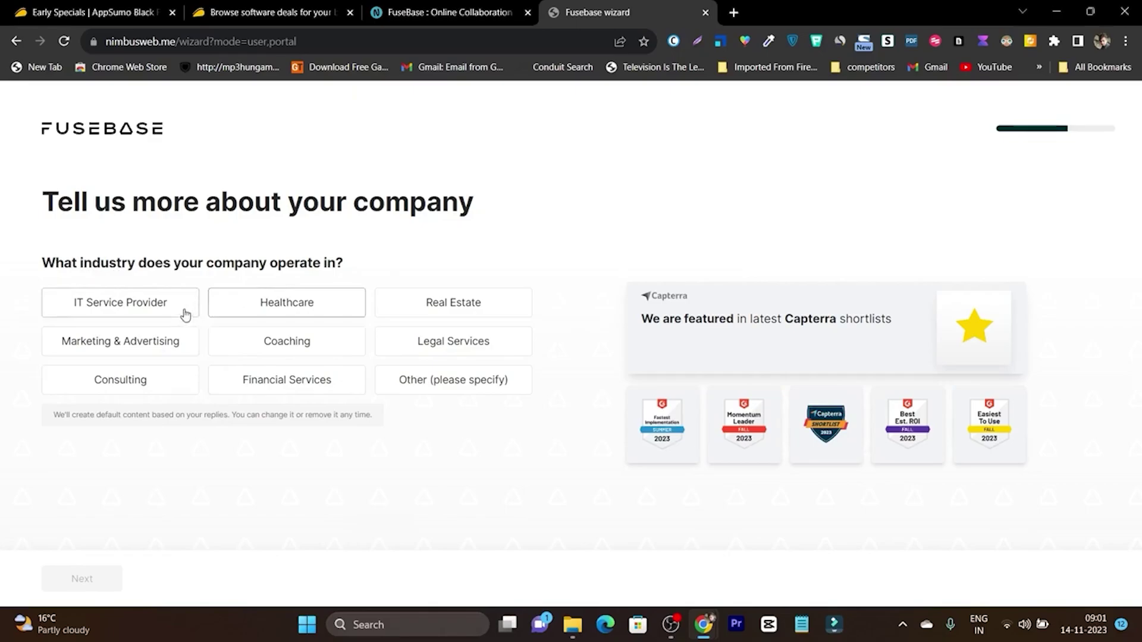
pyautogui.click(141, 302)
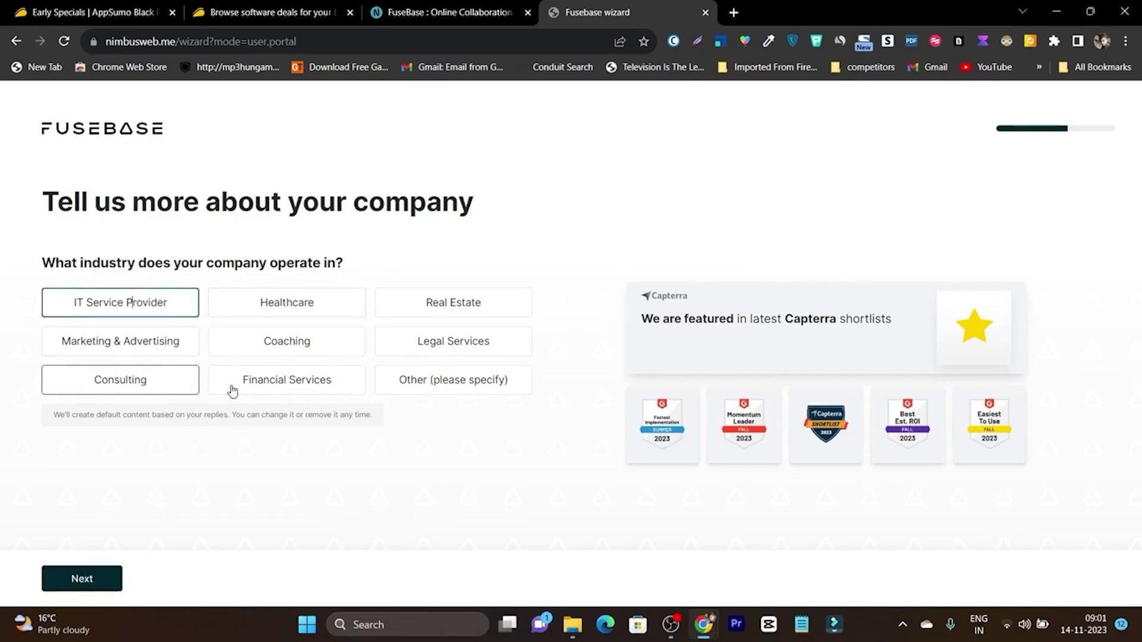
pyautogui.click(176, 378)
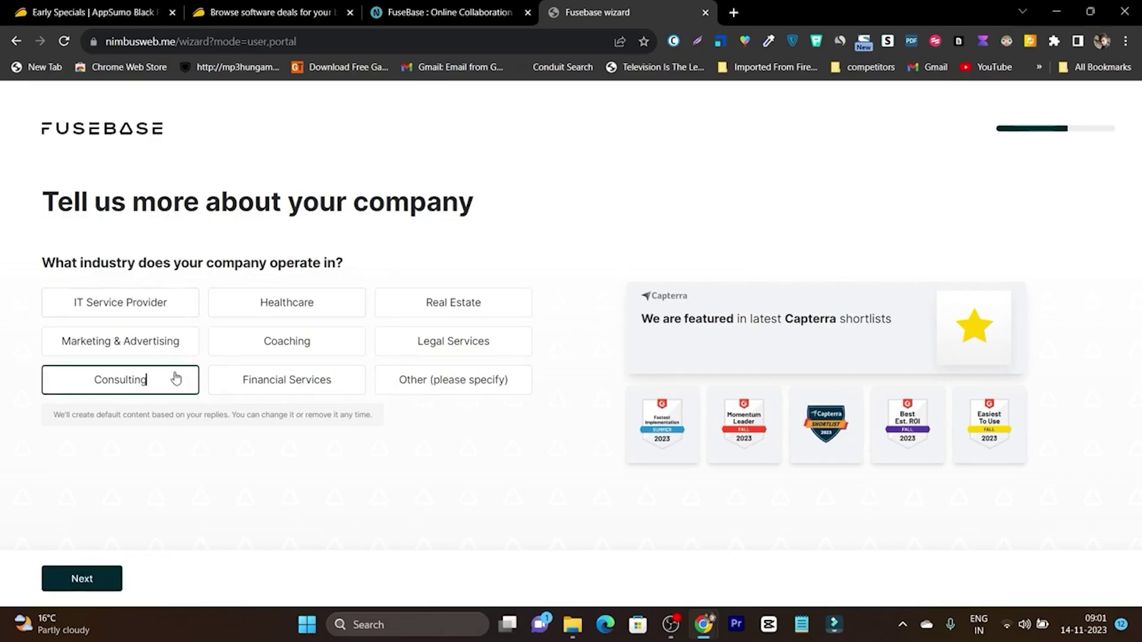
pyautogui.click(97, 577)
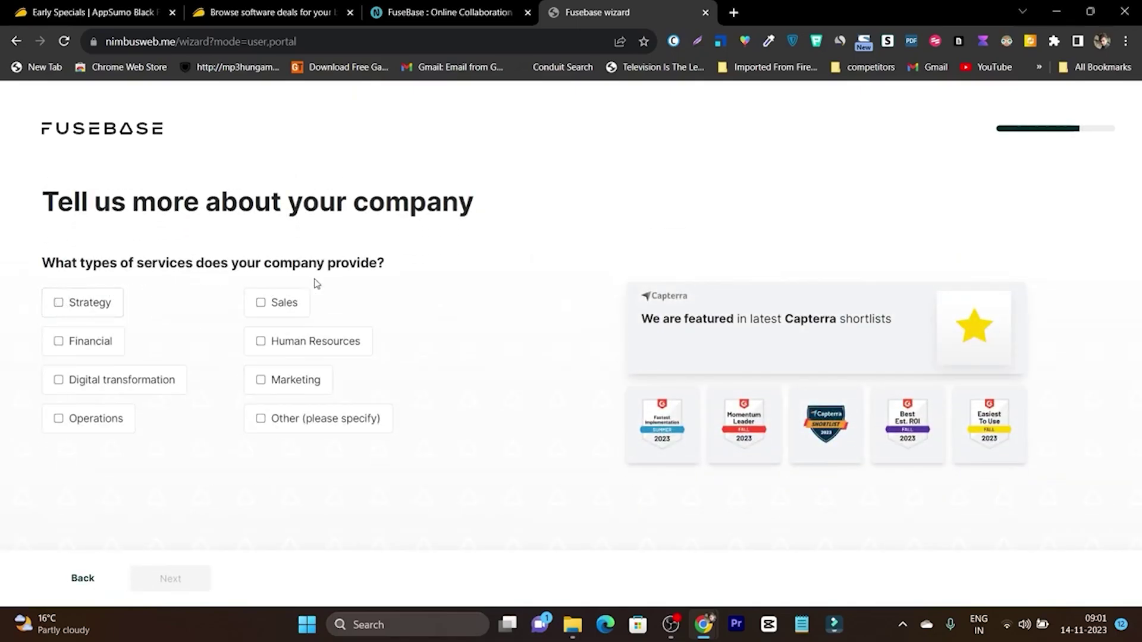
# Step: Select Sales, Strategy, Financial, Digital transformation and Operations as the company's services and continue
pyautogui.click(283, 307)
pyautogui.click(89, 305)
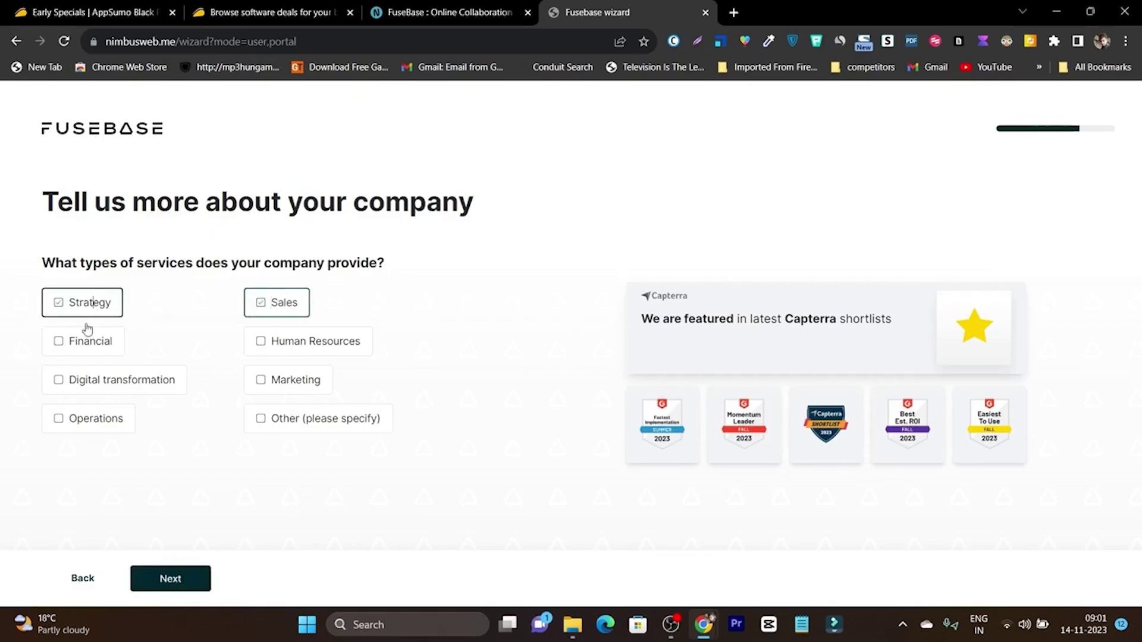
pyautogui.click(73, 350)
pyautogui.click(74, 384)
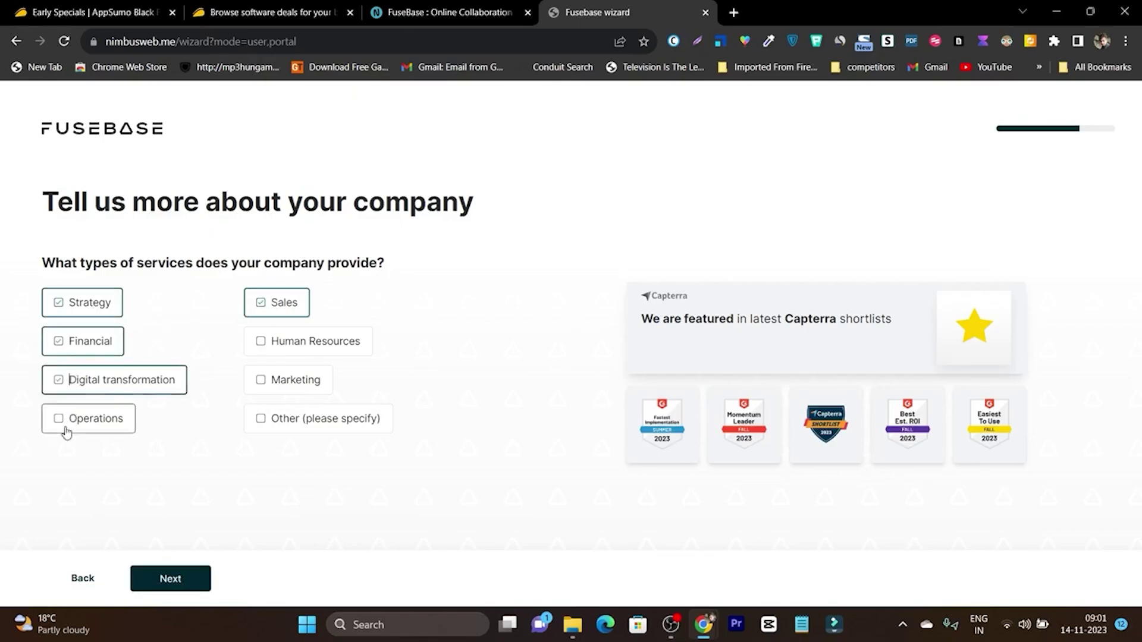
pyautogui.click(74, 422)
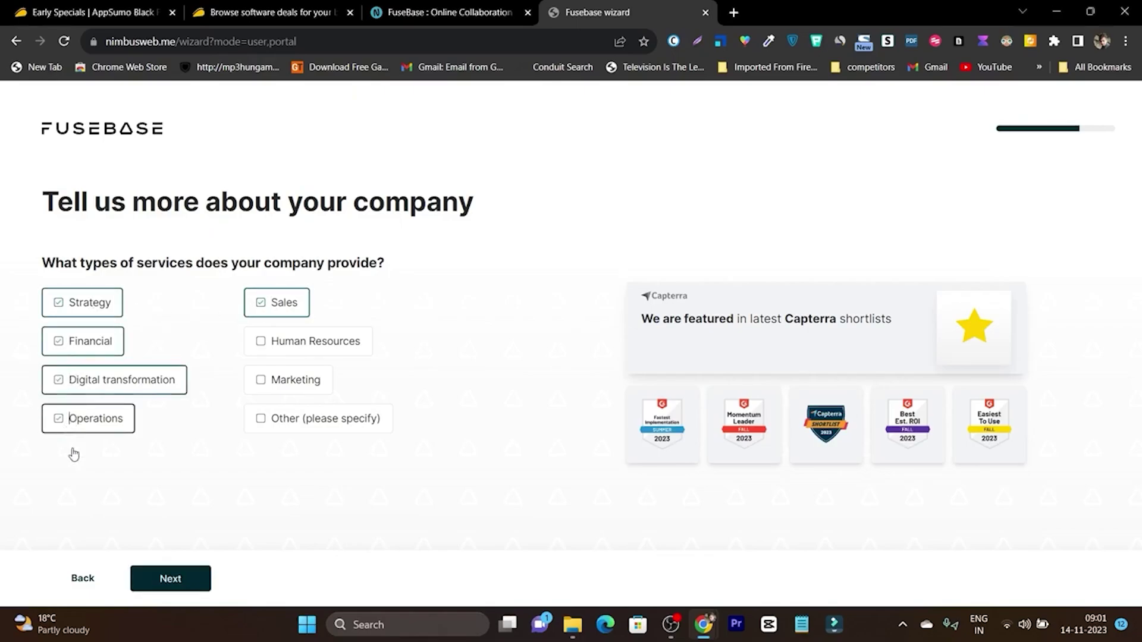
pyautogui.click(187, 589)
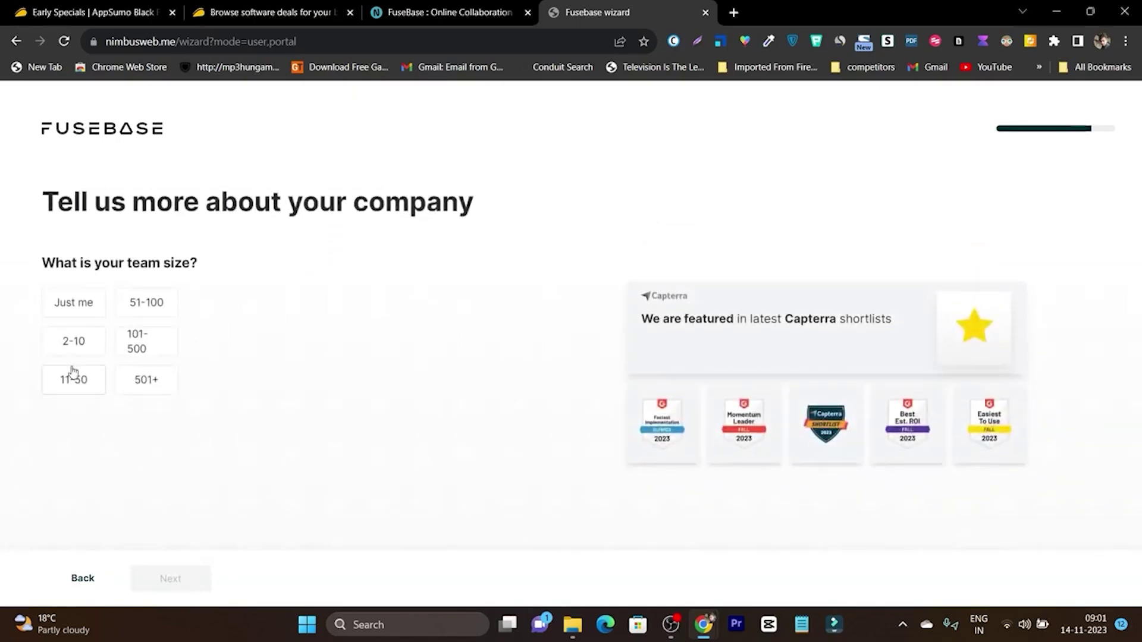
# Step: Set the team size to 2-10 and the role to Freelancer/Contractor, finishing the setup wizard
pyautogui.click(70, 334)
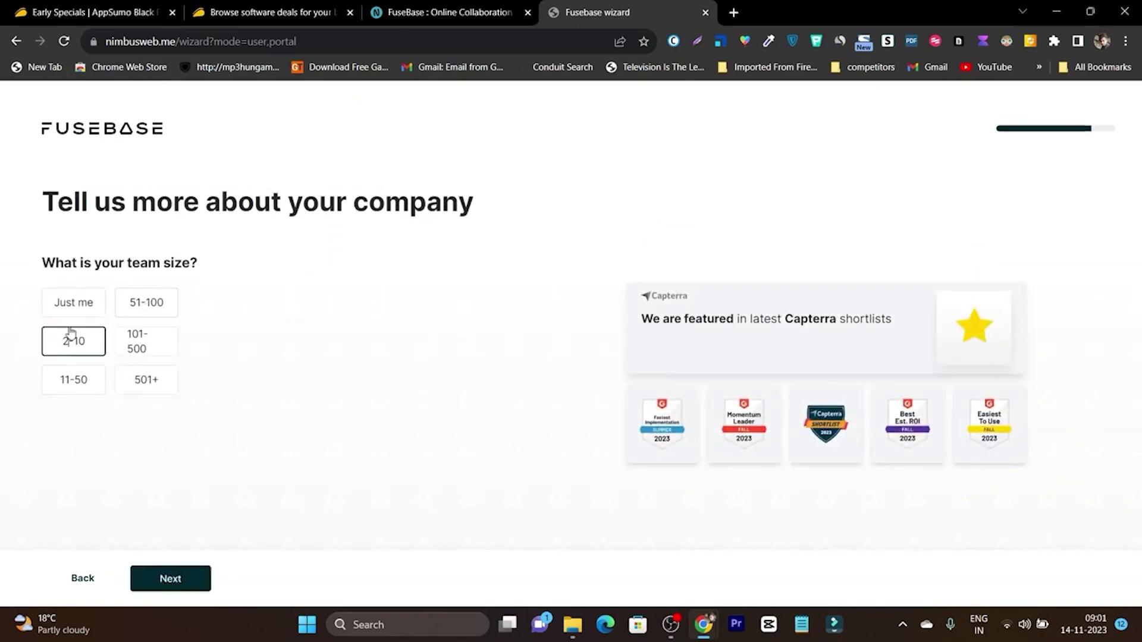
pyautogui.click(176, 578)
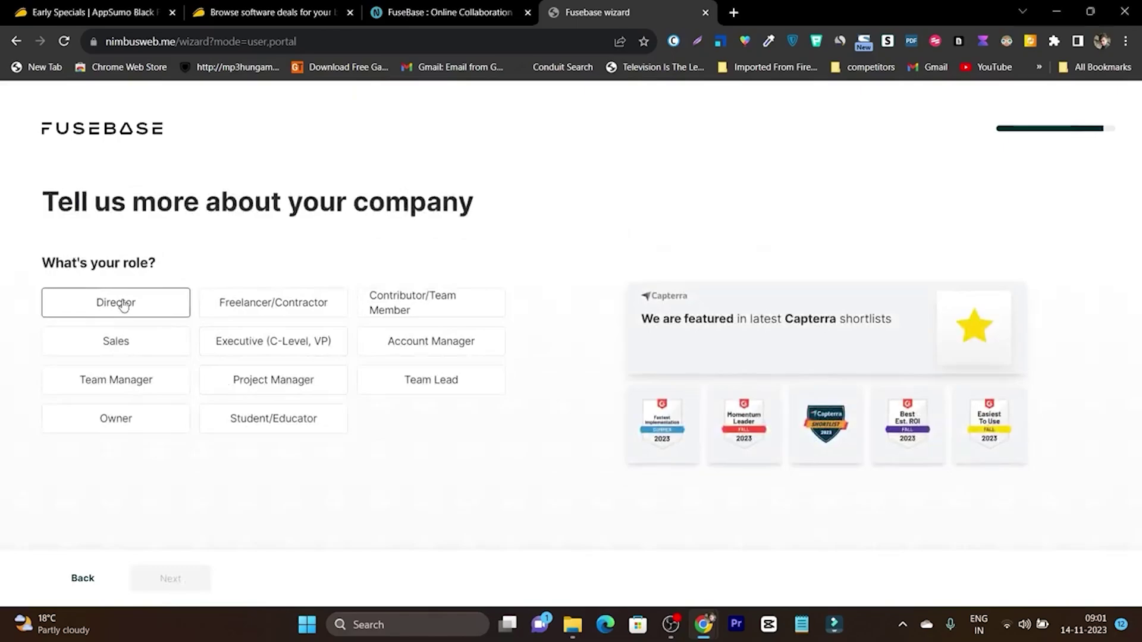
pyautogui.click(304, 306)
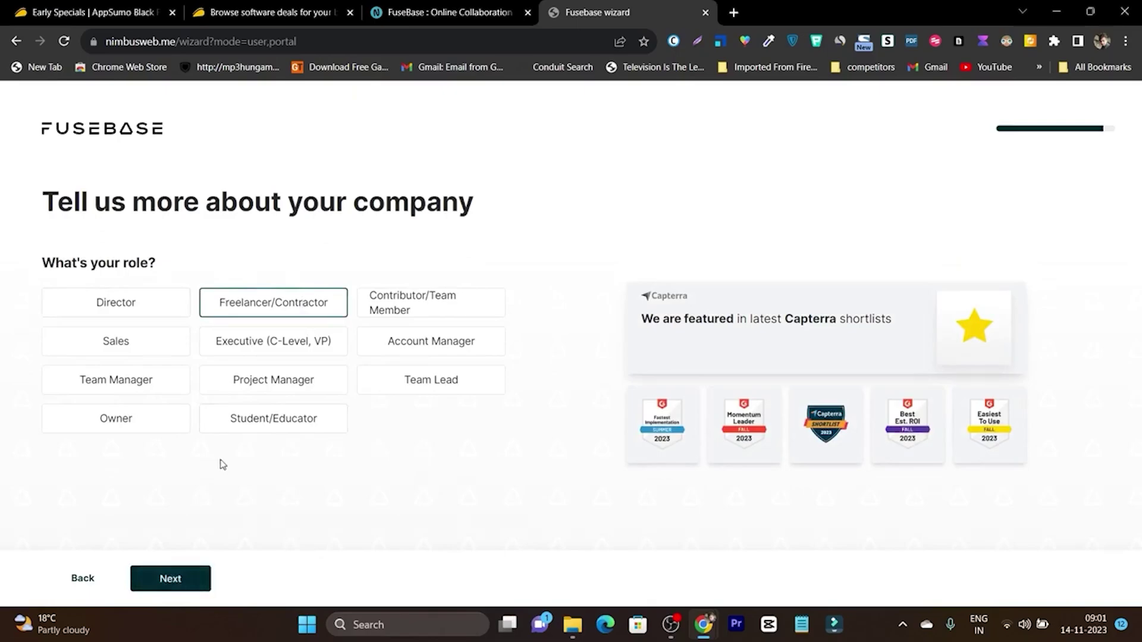
pyautogui.click(180, 588)
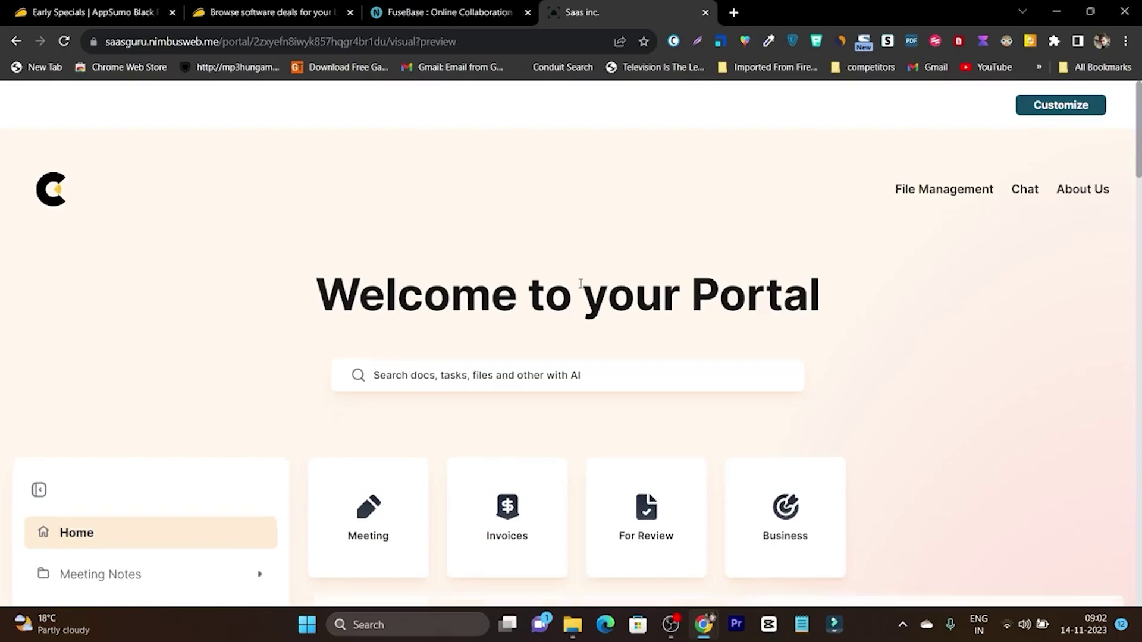
# Step: Look over the generated portal's homepage preview and open the portal for customization
pyautogui.scroll(-5, 454, 379)
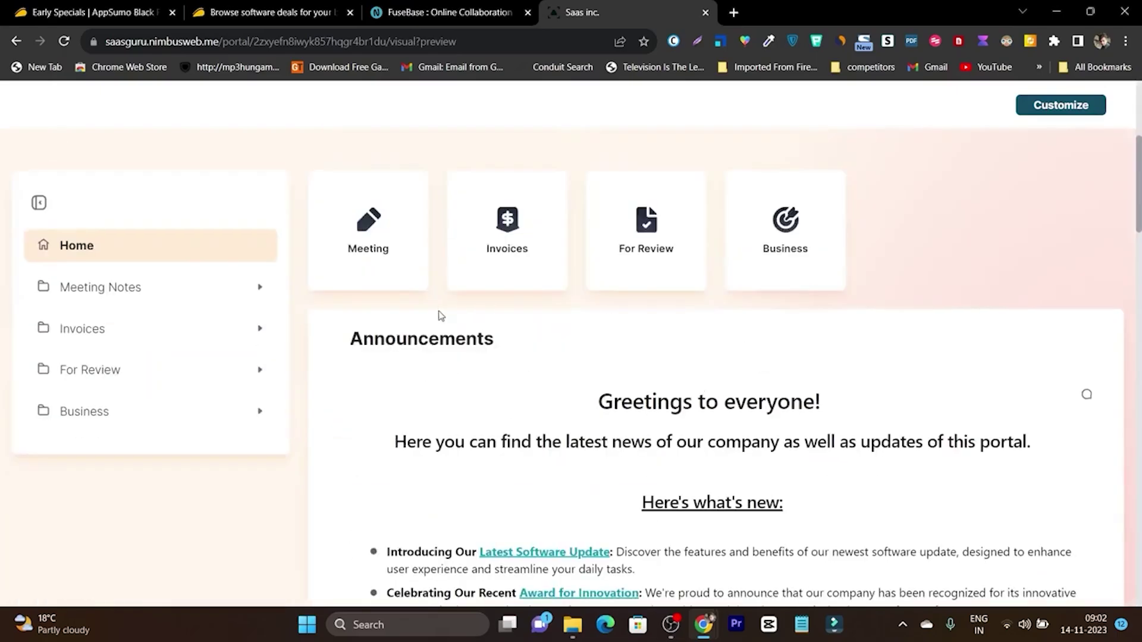
pyautogui.scroll(5, 1028, 244)
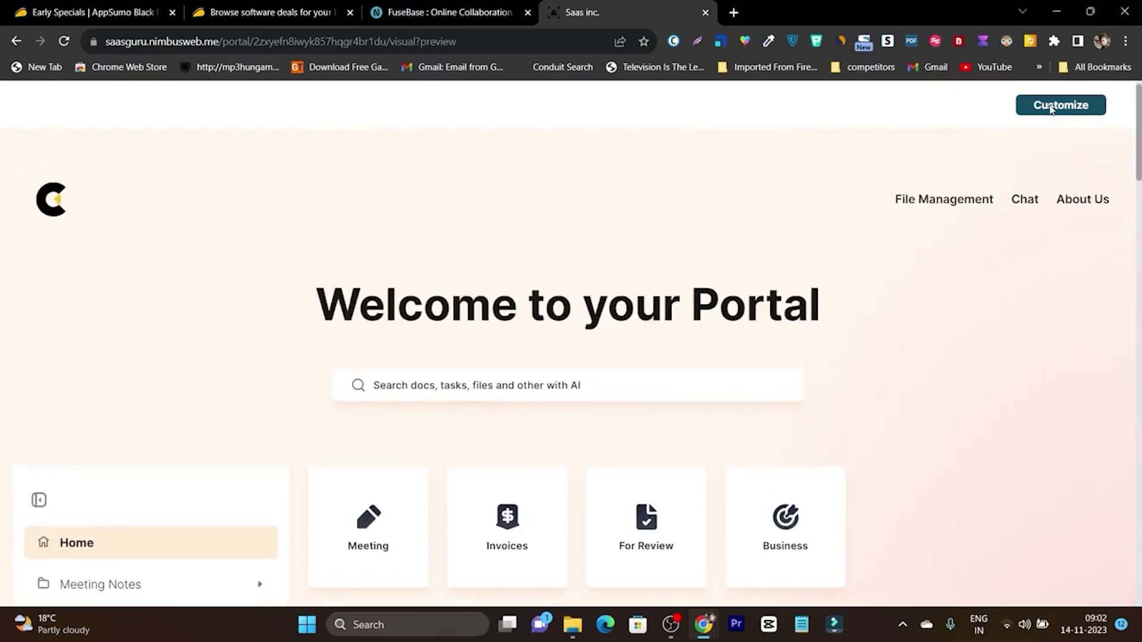
pyautogui.click(1072, 110)
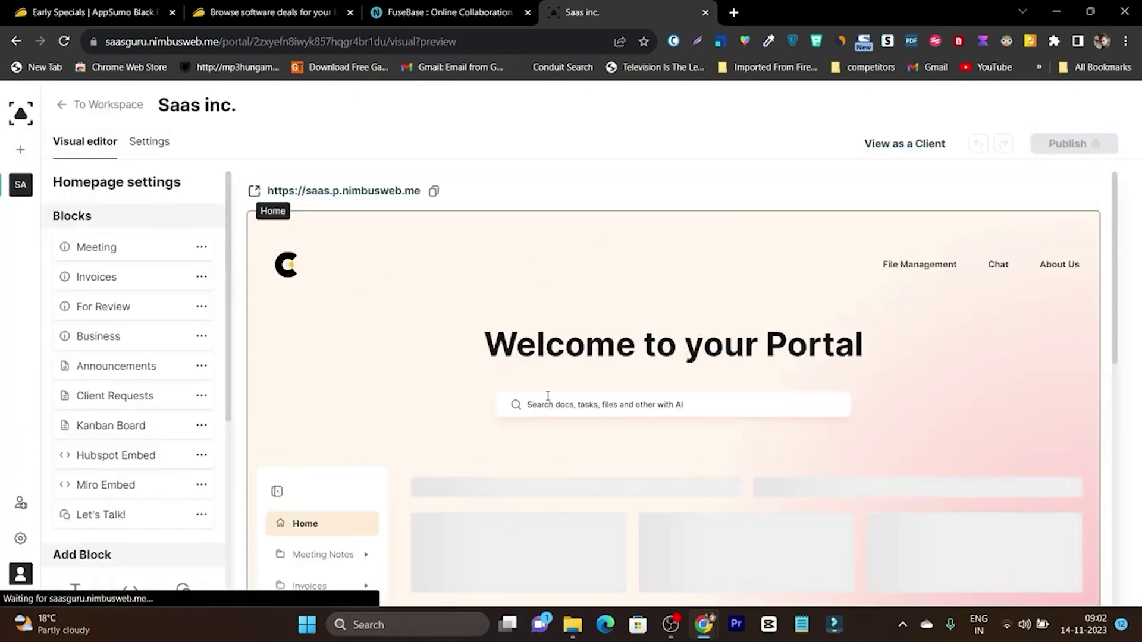
# Step: Examine the homepage layout, its existing blocks and the block types available for adding in the visual editor
pyautogui.scroll(-4, 546, 401)
pyautogui.scroll(4, 604, 357)
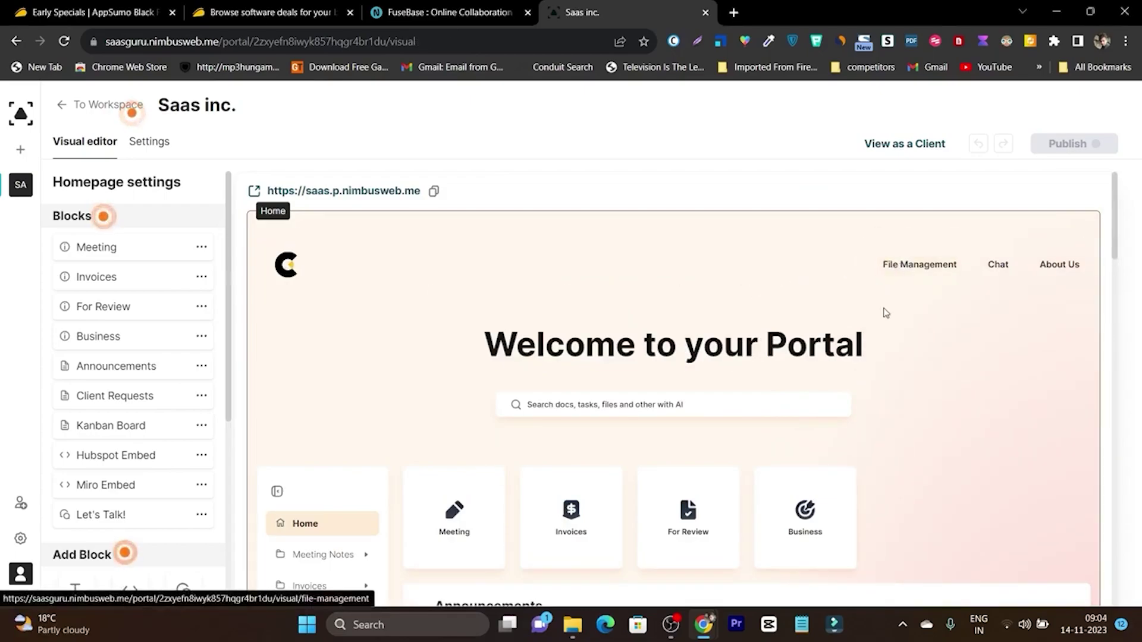
pyautogui.scroll(-3, 885, 345)
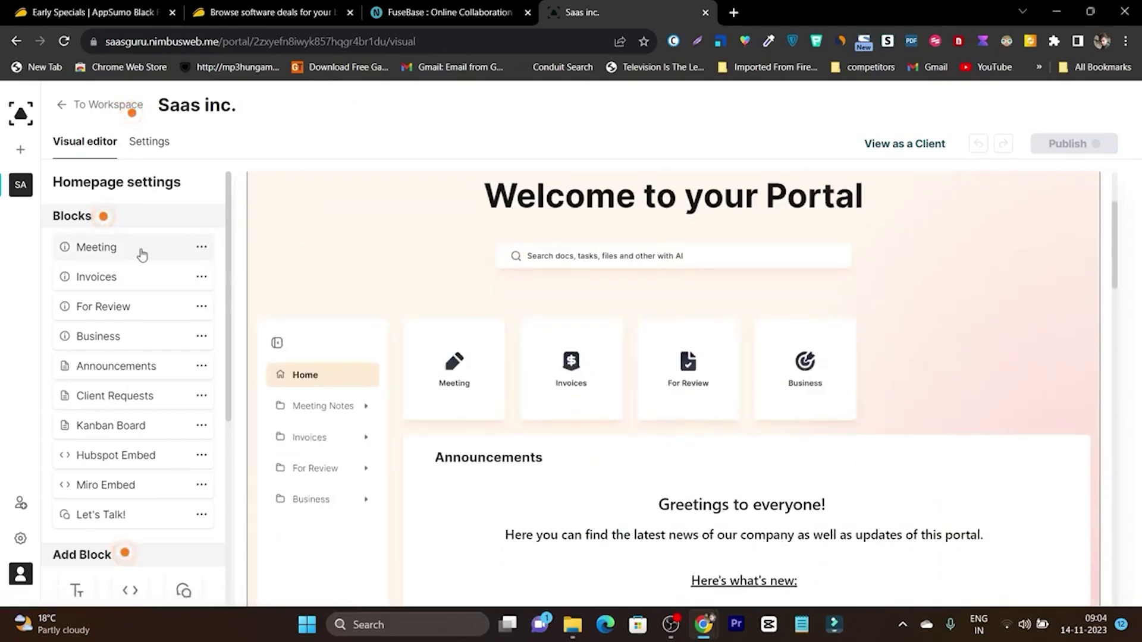
pyautogui.scroll(-1, 149, 274)
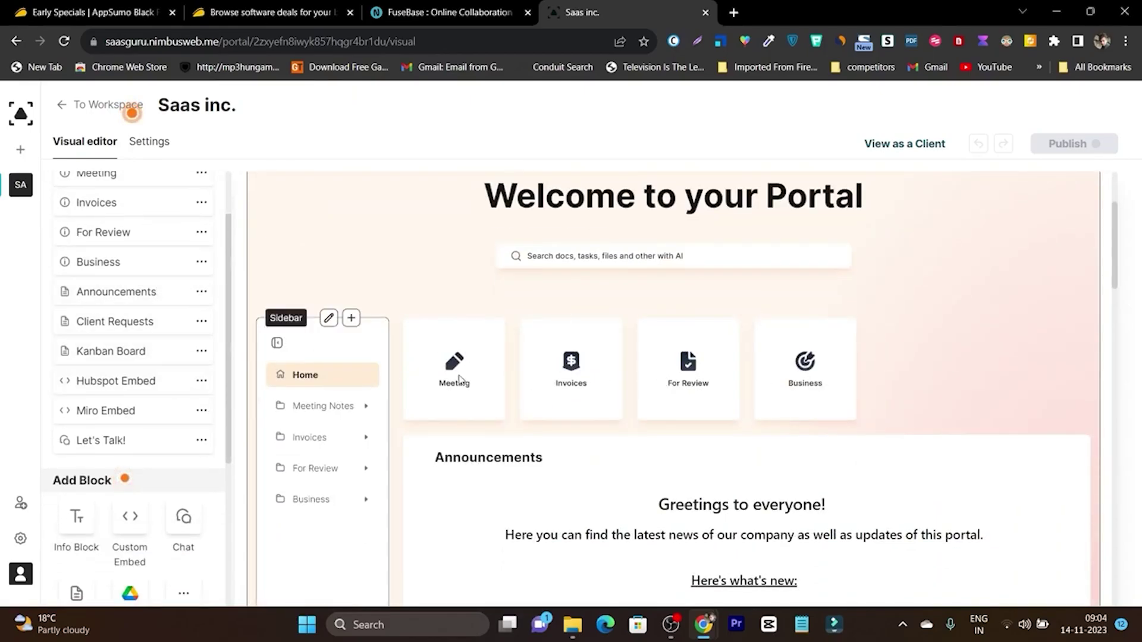
pyautogui.scroll(3, 470, 381)
pyautogui.scroll(1, 170, 333)
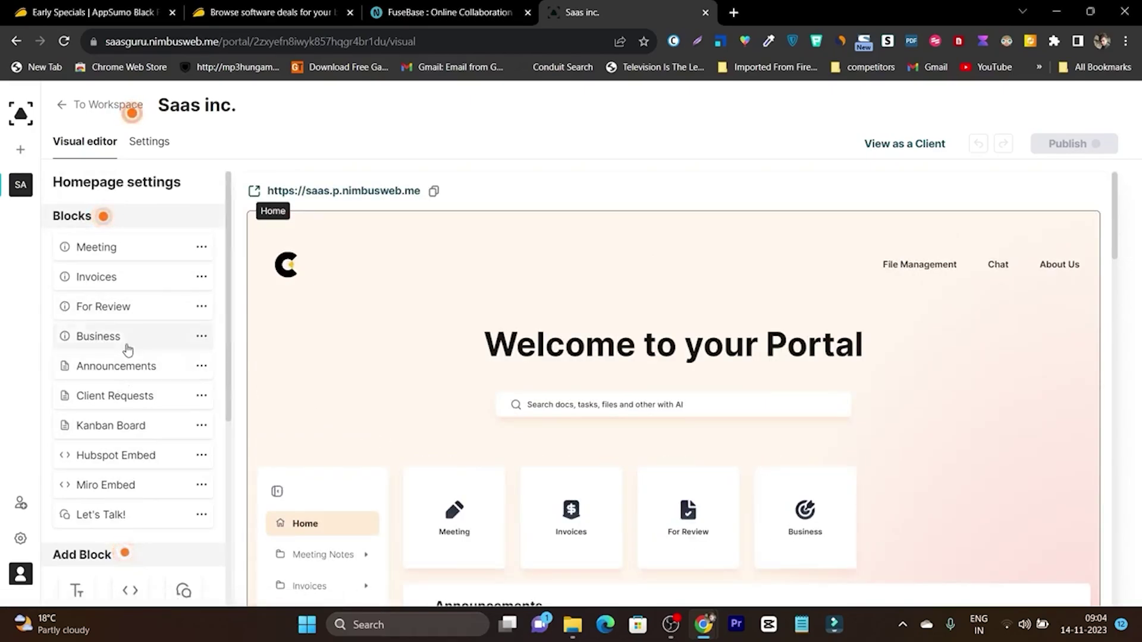
pyautogui.scroll(-6, 765, 467)
pyautogui.scroll(5, 765, 466)
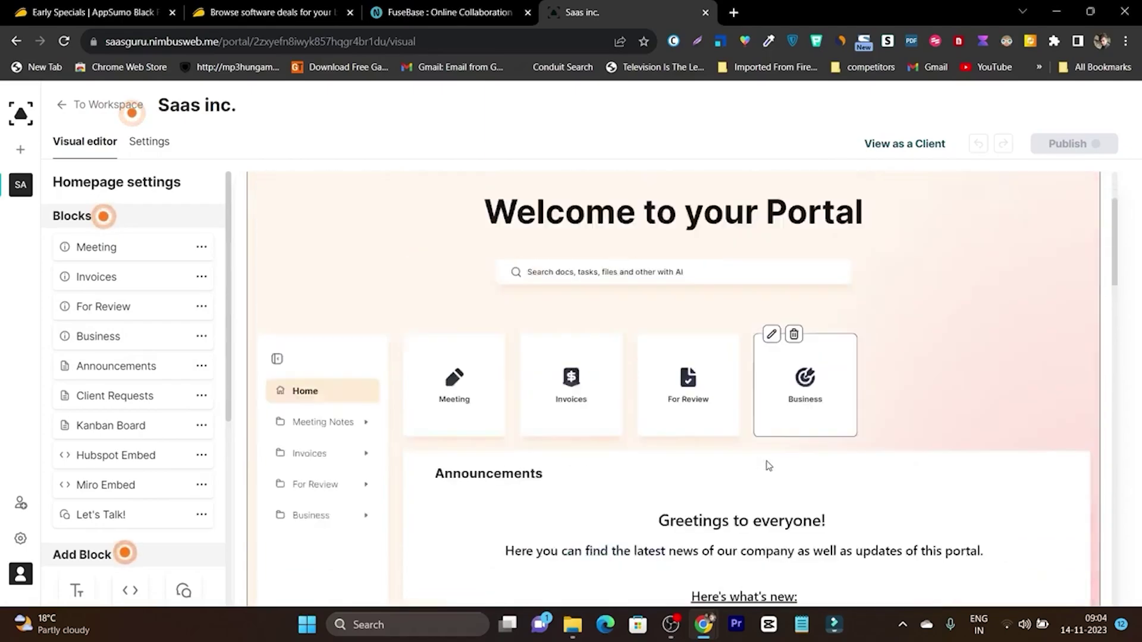
pyautogui.scroll(-3, 854, 403)
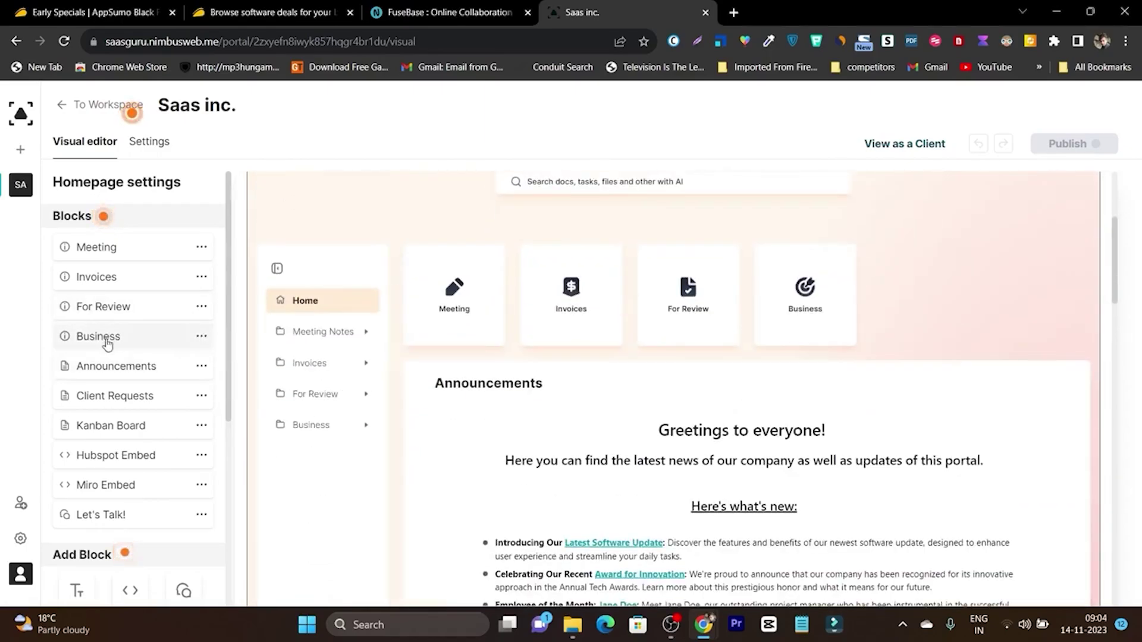
pyautogui.scroll(-3, 137, 493)
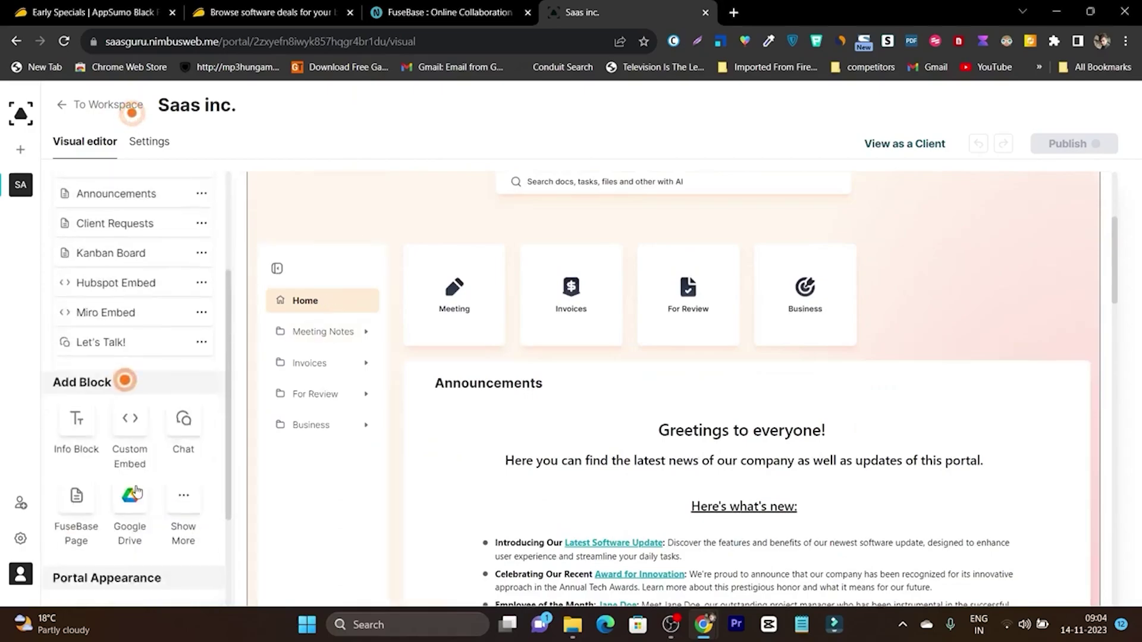
pyautogui.scroll(-1, 135, 491)
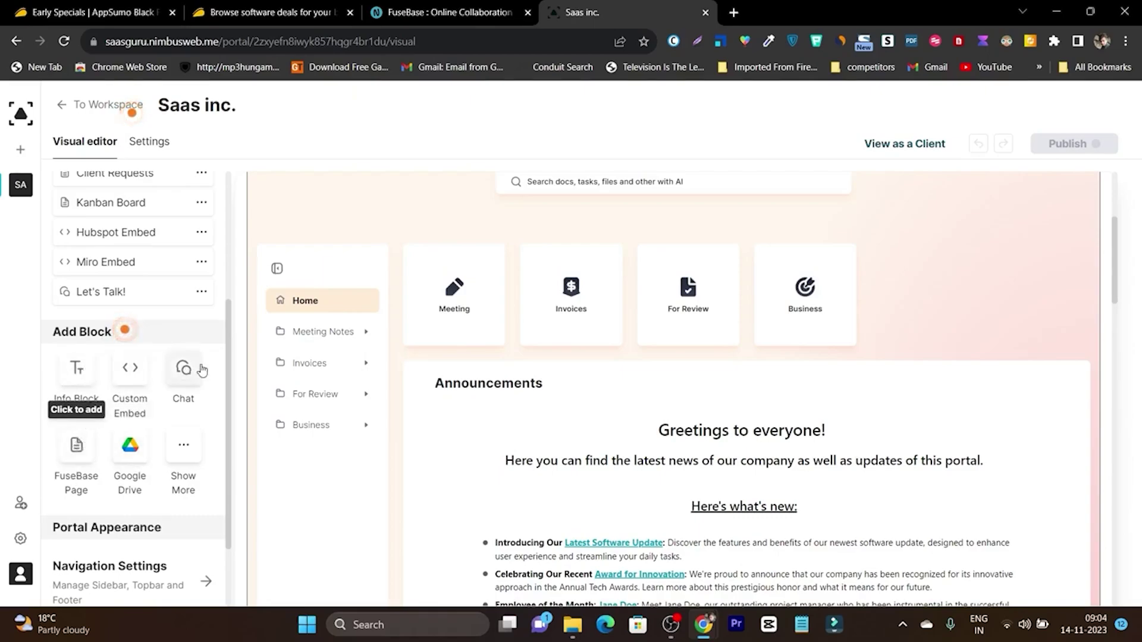
# Step: Try to add a Chat block to the lower part of the homepage, then return to the homepage settings
pyautogui.scroll(-15, 735, 437)
pyautogui.scroll(-5, 735, 438)
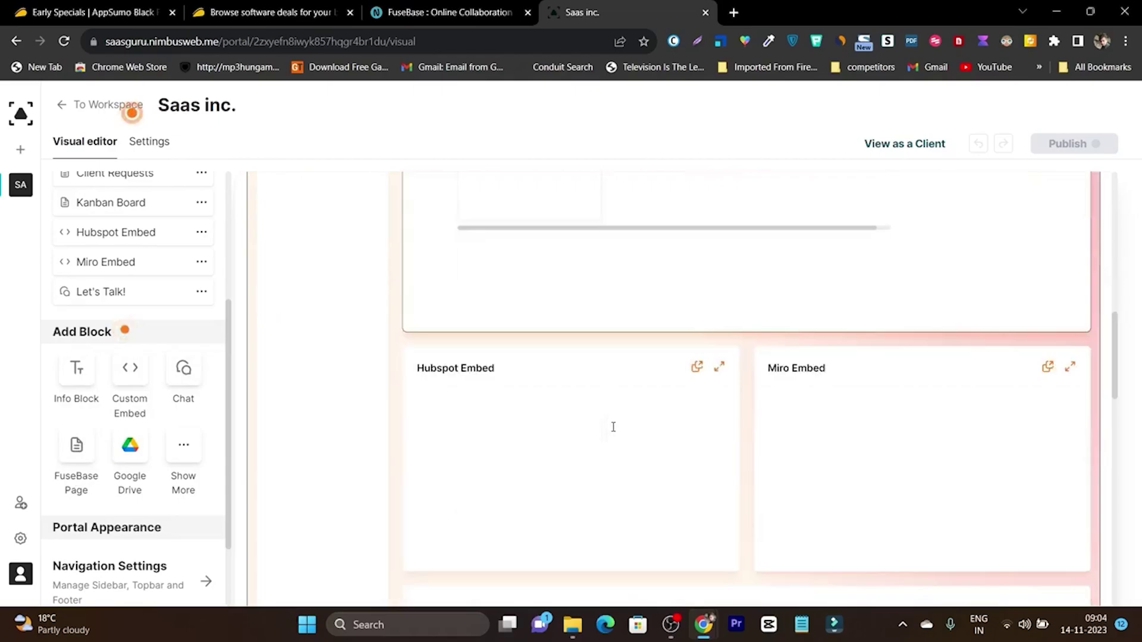
pyautogui.scroll(-3, 416, 457)
pyautogui.moveTo(178, 379); pyautogui.dragTo(610, 439)
pyautogui.click(196, 377)
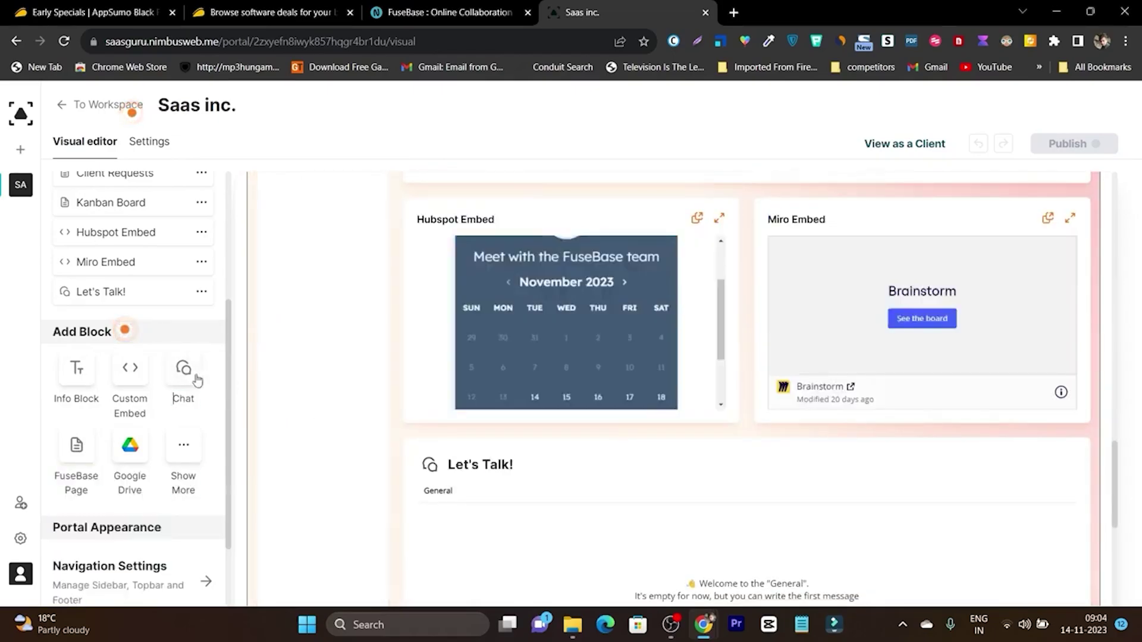
pyautogui.click(182, 376)
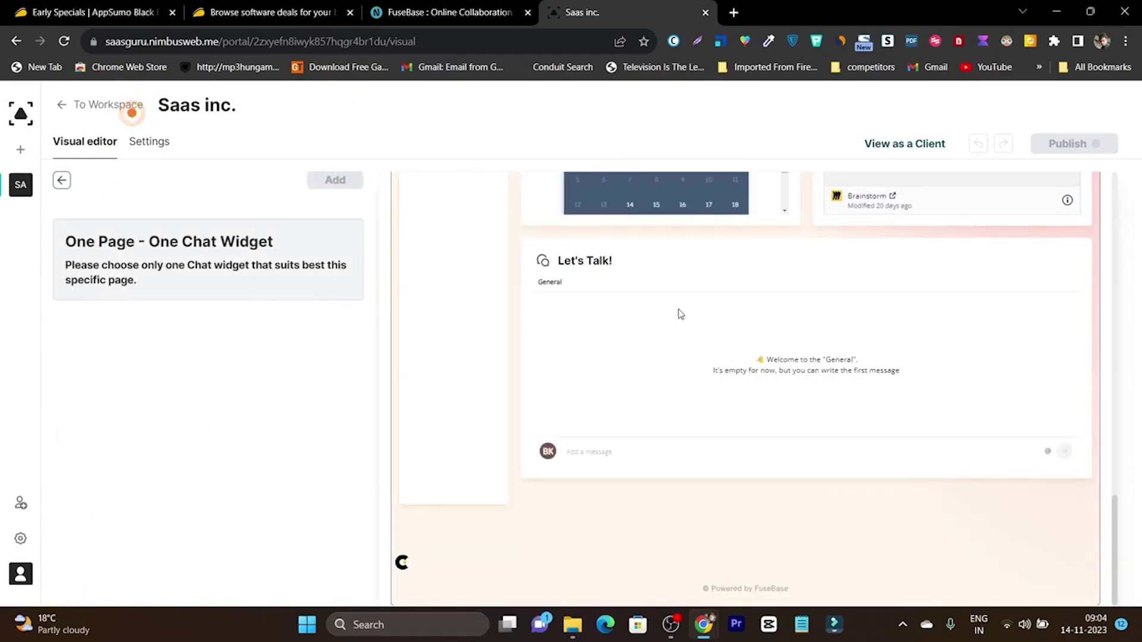
pyautogui.click(61, 180)
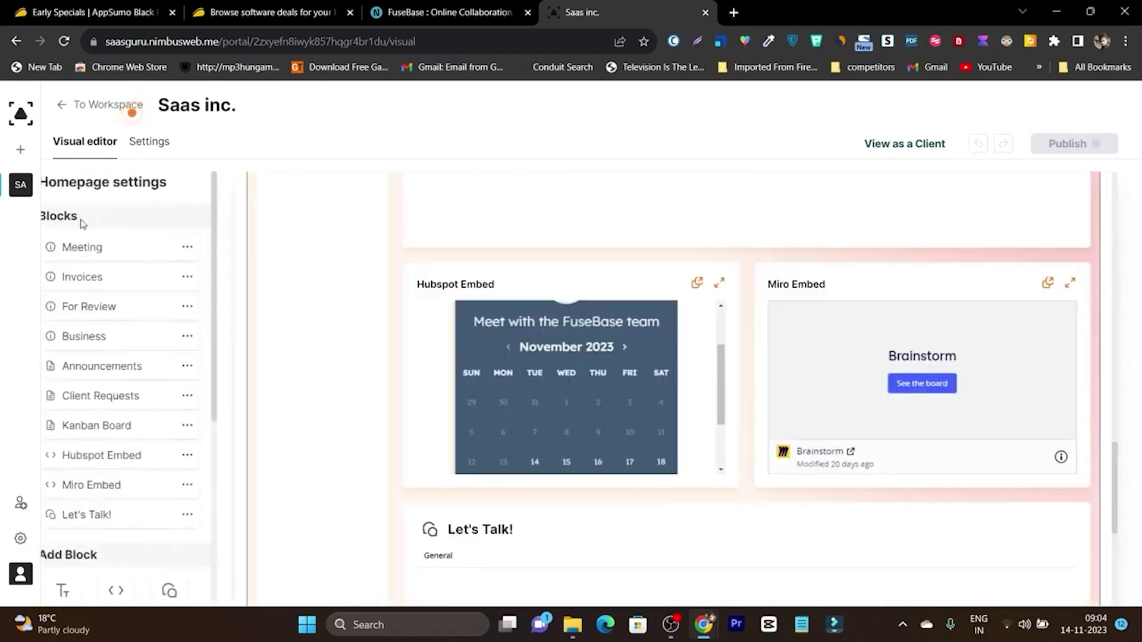
# Step: Review the available portal themes and apply the purple theme to the portal
pyautogui.scroll(-5, 111, 479)
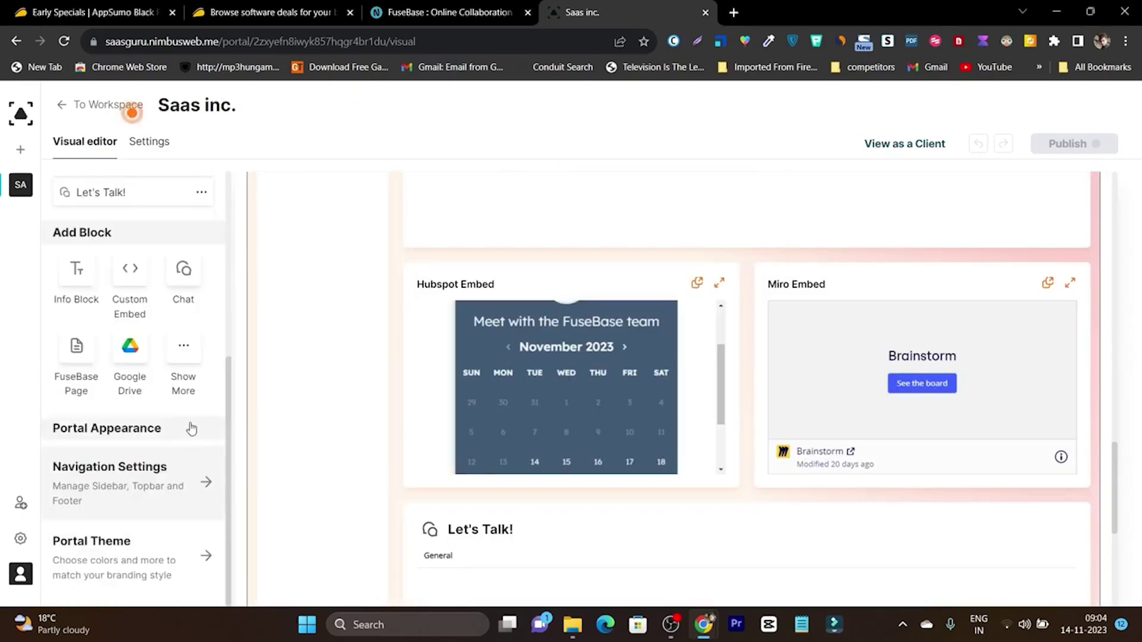
pyautogui.scroll(-2, 480, 440)
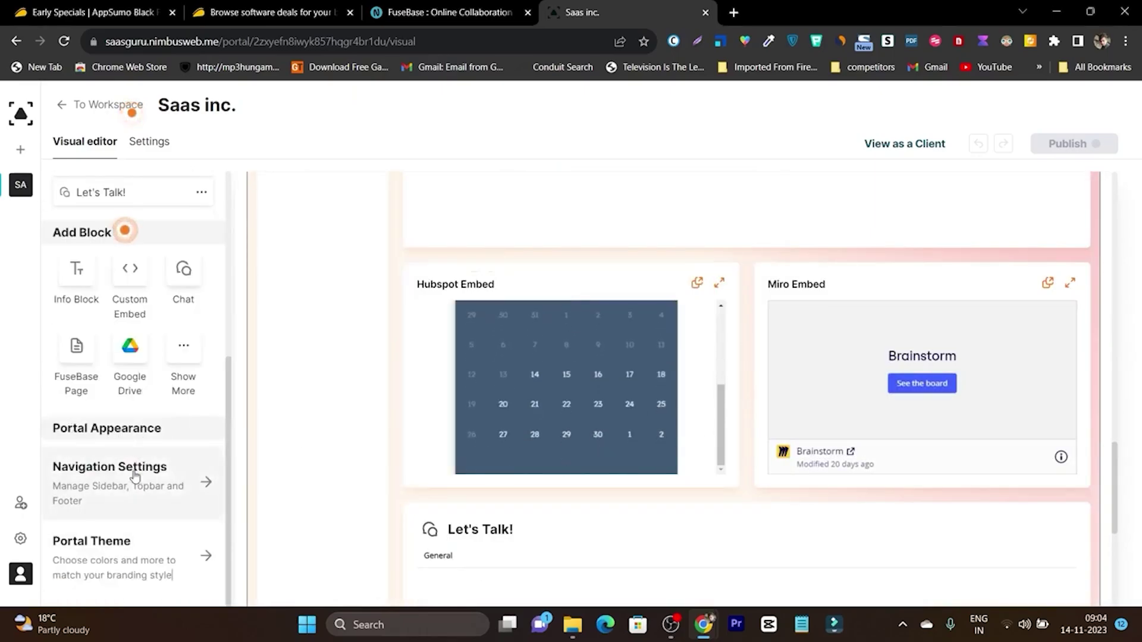
pyautogui.scroll(4, 523, 497)
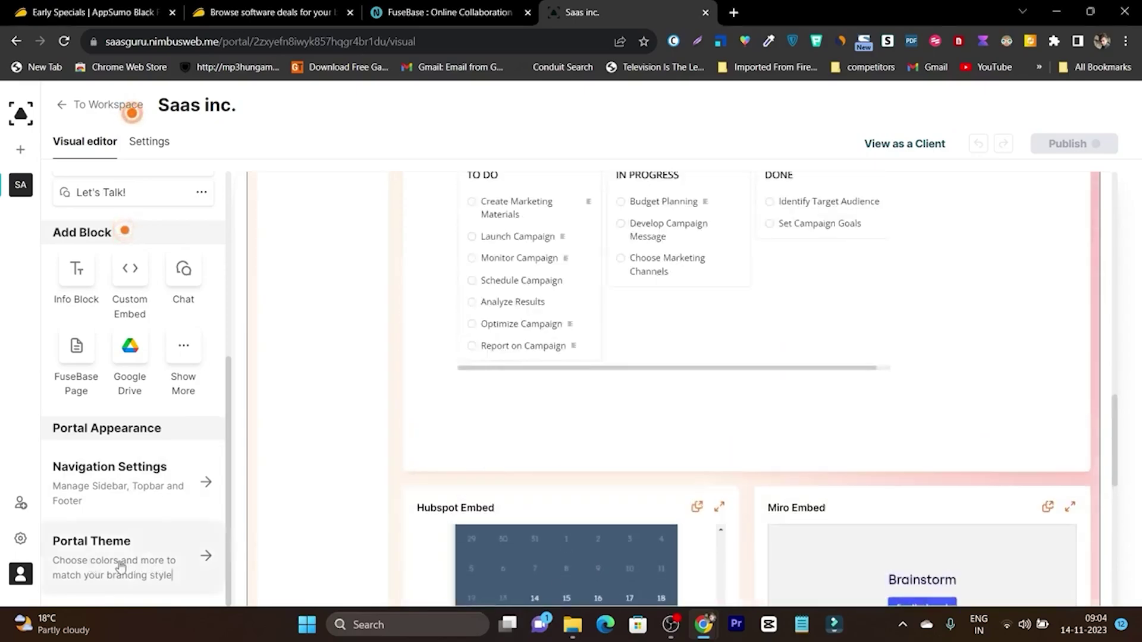
pyautogui.click(192, 567)
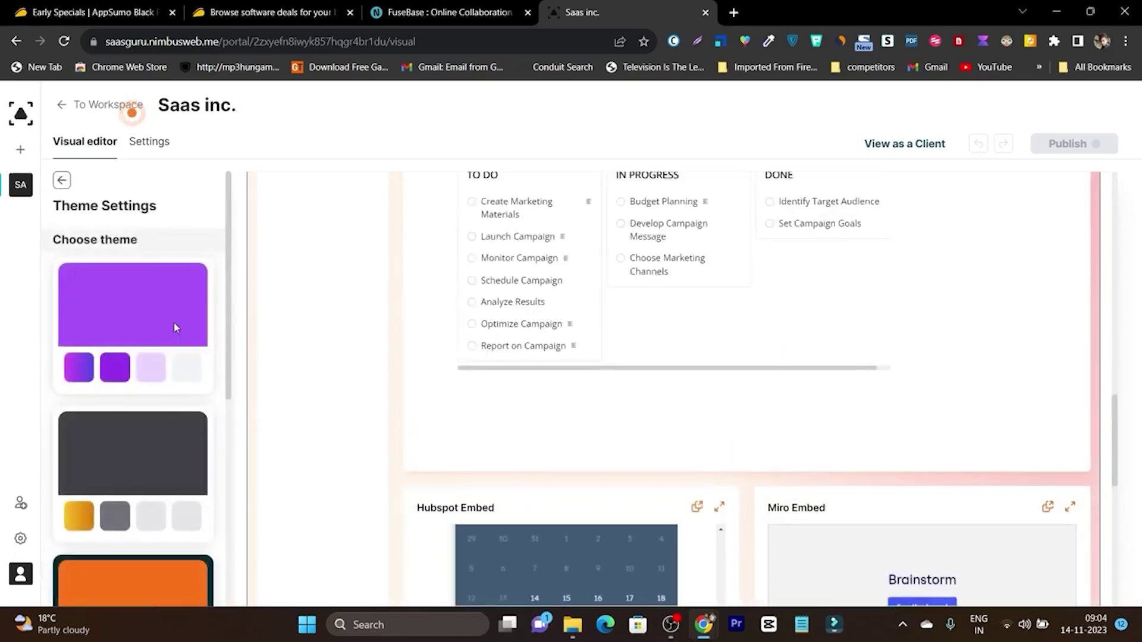
pyautogui.scroll(-5, 176, 328)
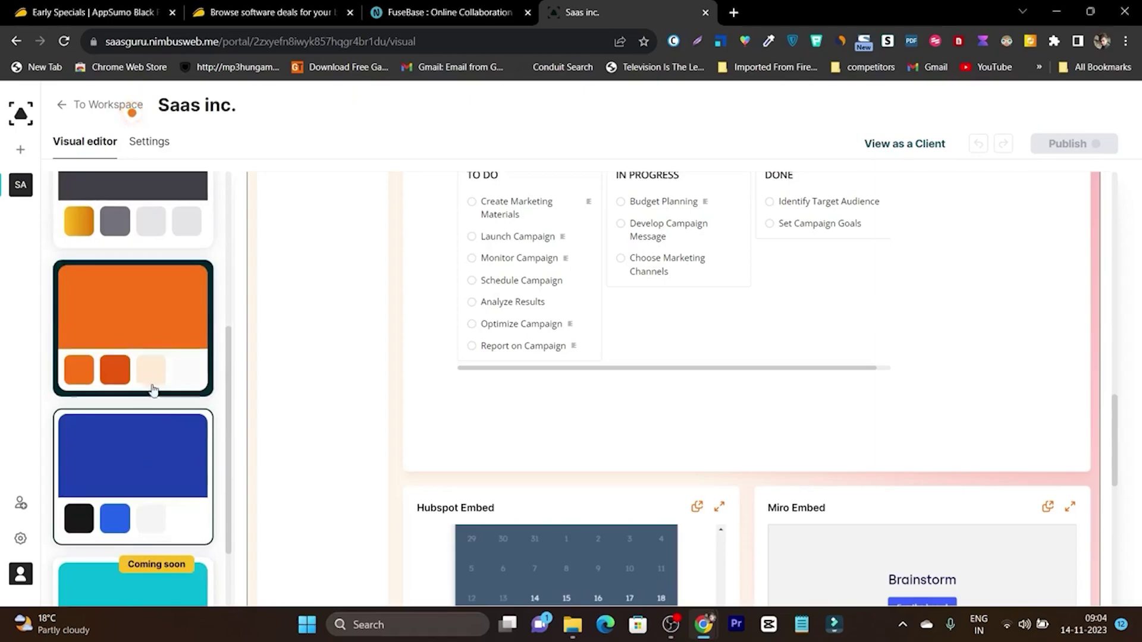
pyautogui.scroll(5, 147, 384)
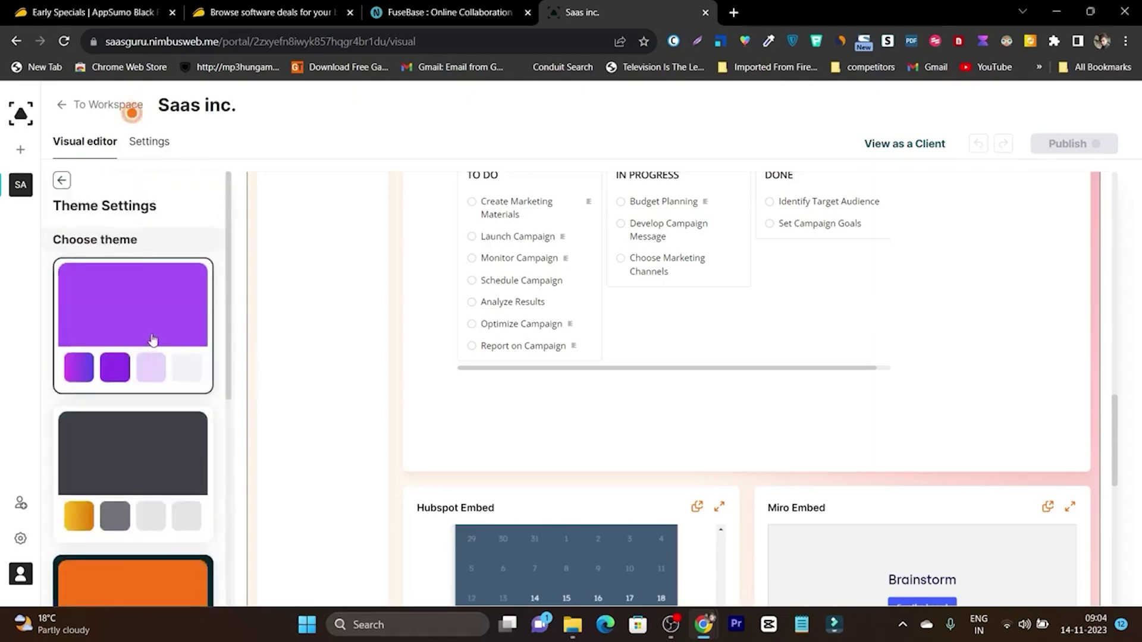
pyautogui.click(152, 340)
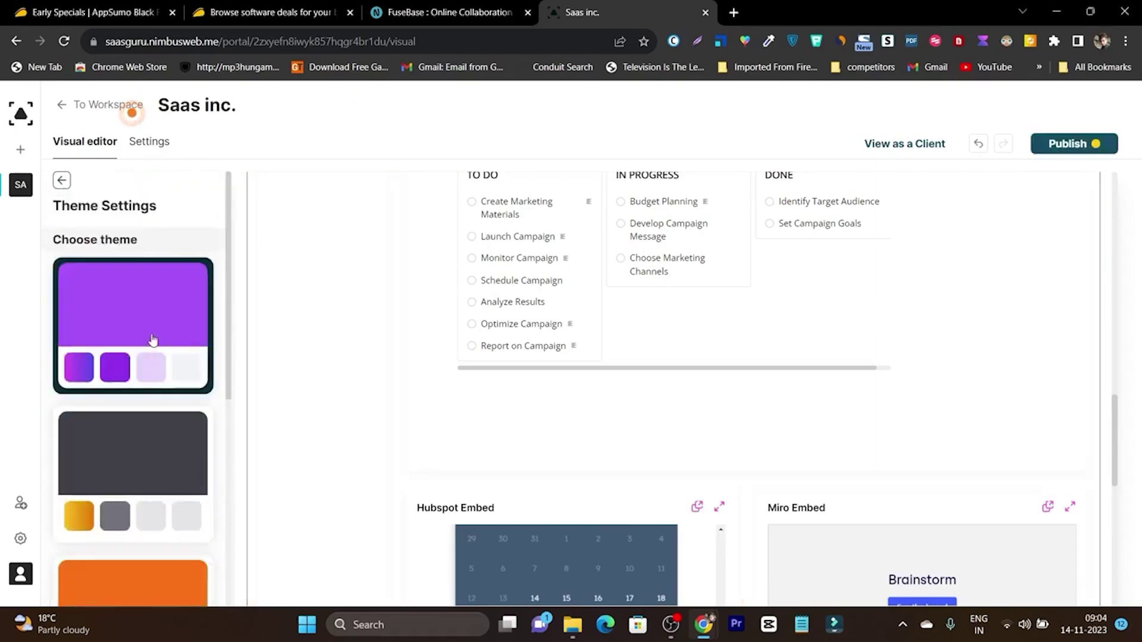
# Step: Return to the homepage settings, look over the themed homepage and check the portal's unpublished changes
pyautogui.click(61, 181)
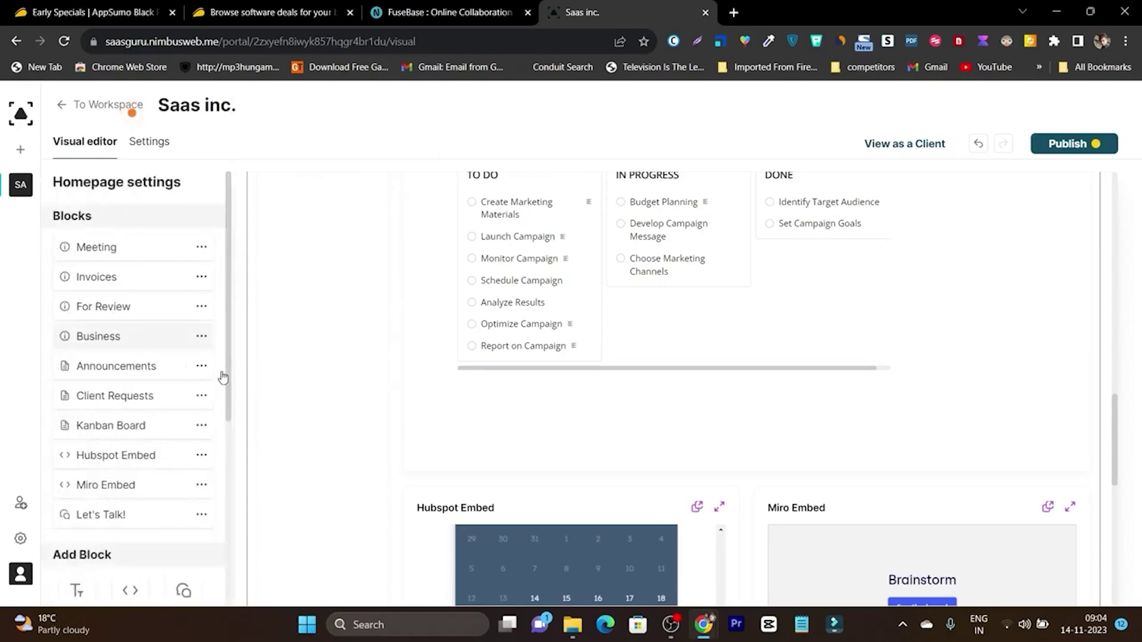
pyautogui.scroll(15, 576, 356)
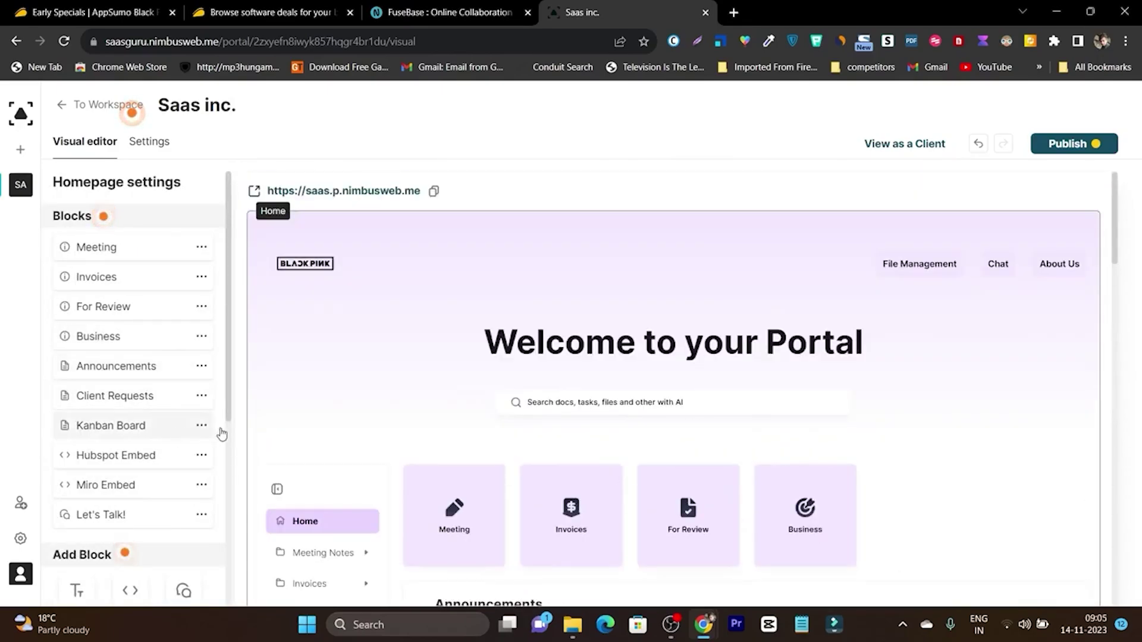
pyautogui.scroll(-6, 403, 339)
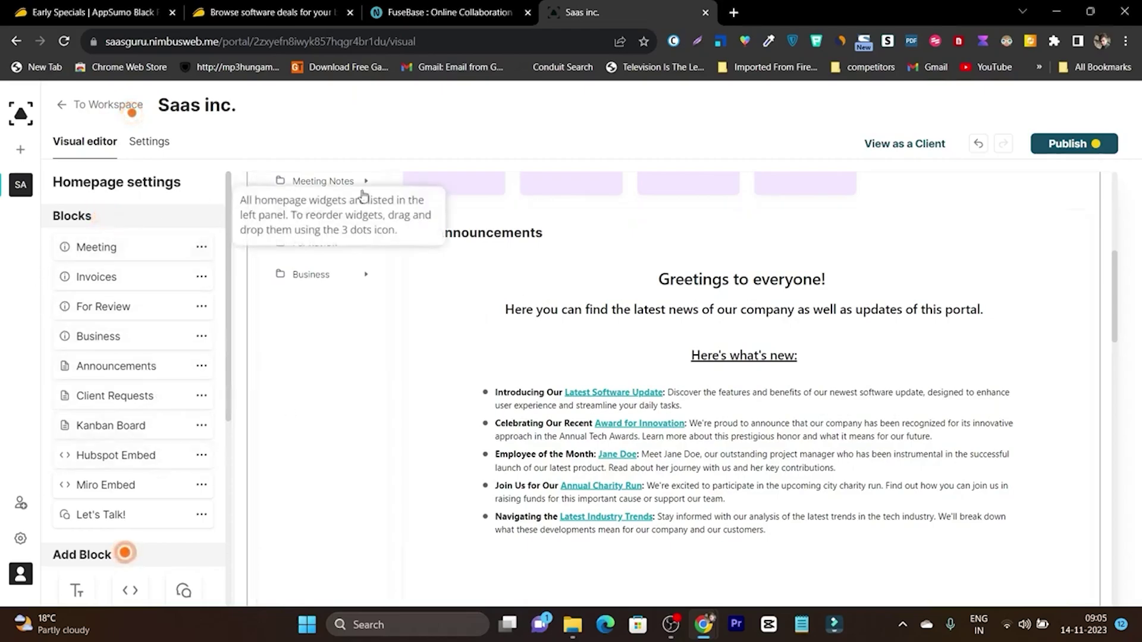
pyautogui.click(1068, 147)
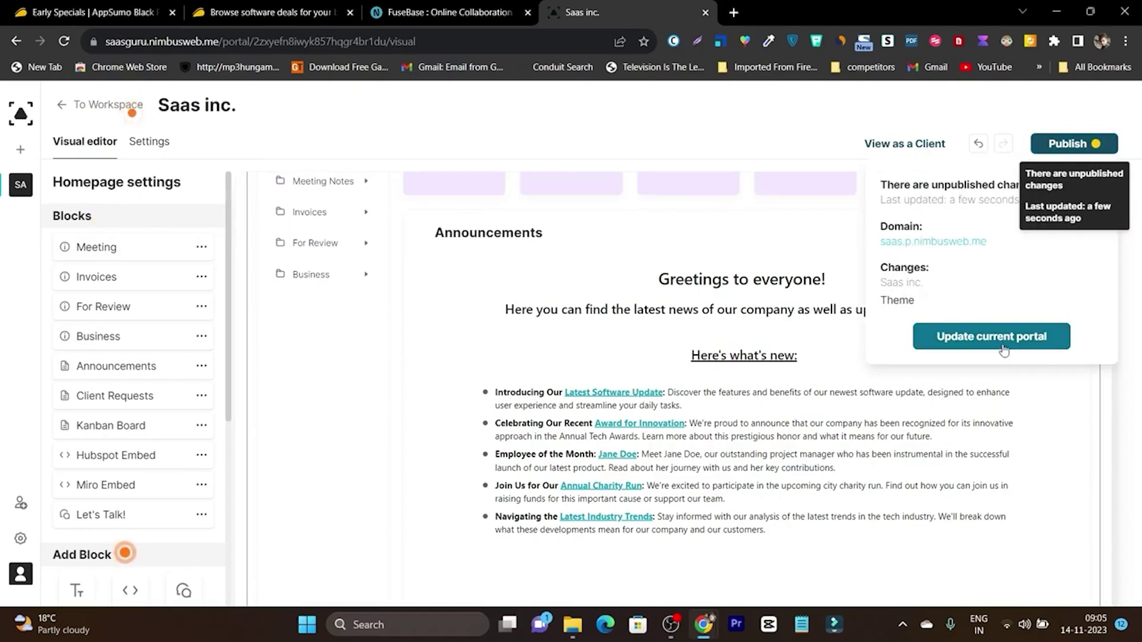
pyautogui.click(914, 147)
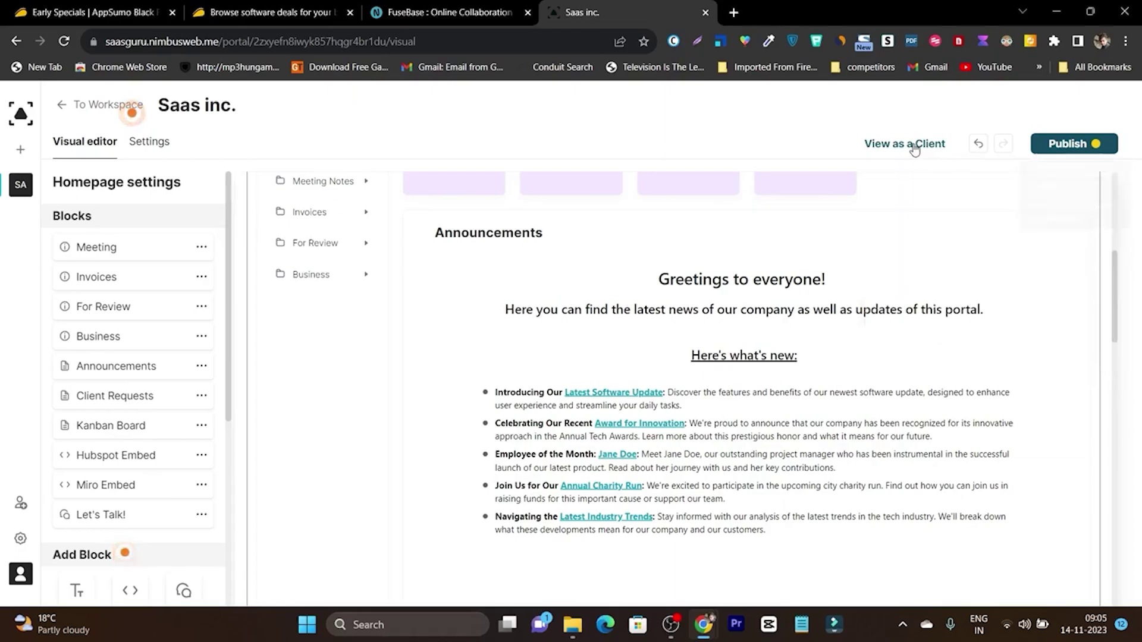
# Step: Preview the portal homepage as a client from header to chat section, and return to the visual editor
pyautogui.click(914, 147)
pyautogui.scroll(-4, 576, 341)
pyautogui.scroll(-4, 587, 339)
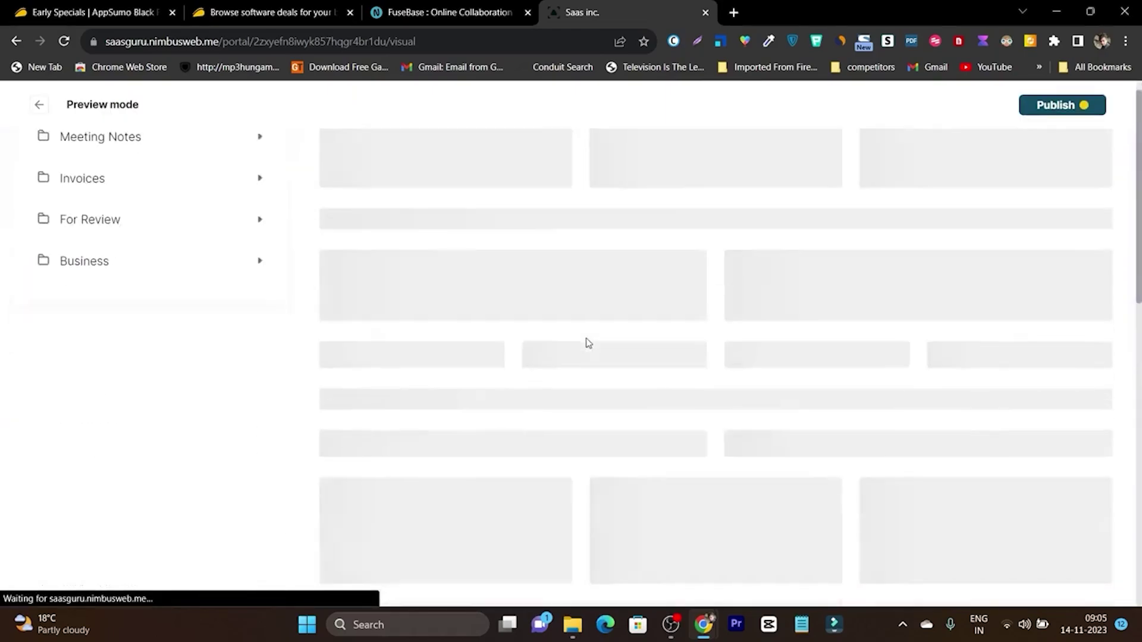
pyautogui.scroll(7, 587, 339)
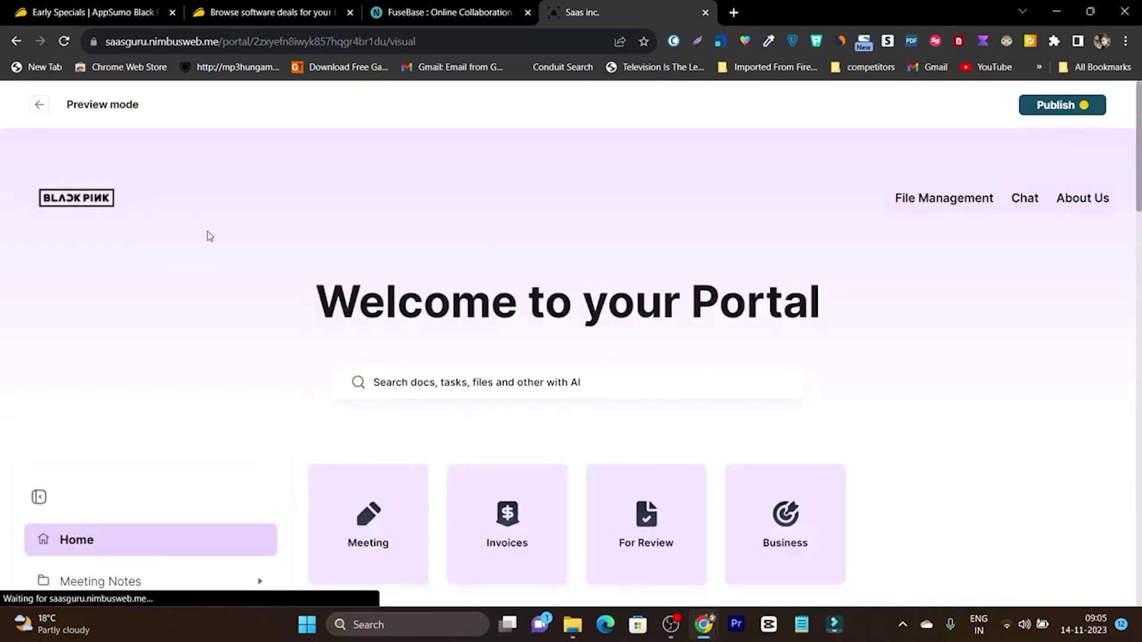
pyautogui.scroll(-12, 615, 377)
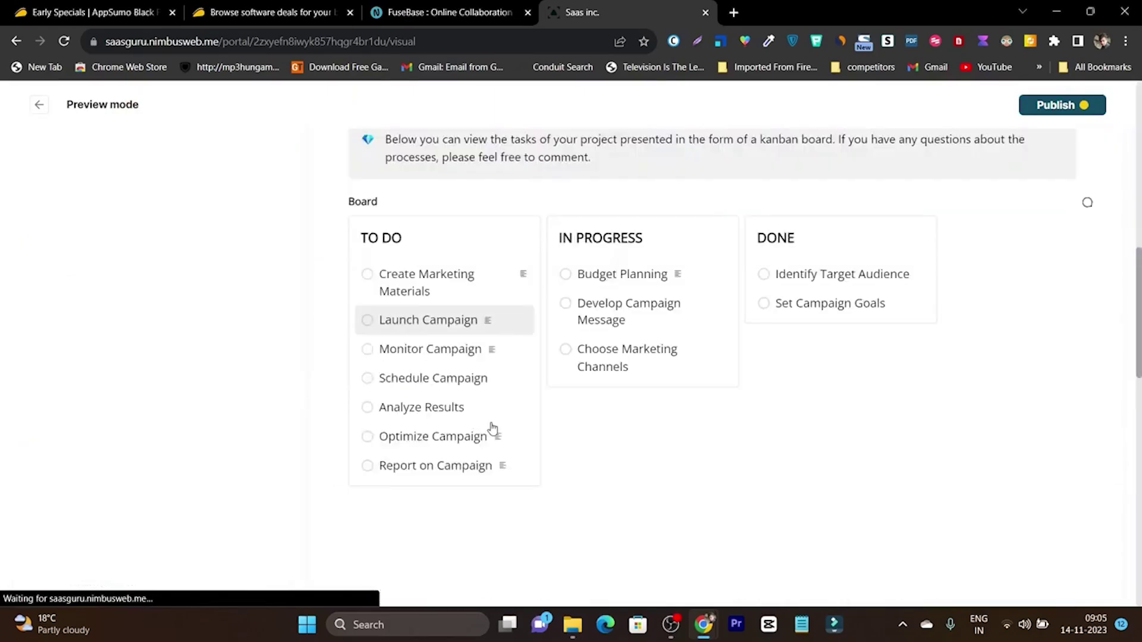
pyautogui.scroll(-10, 982, 434)
pyautogui.scroll(11, 981, 434)
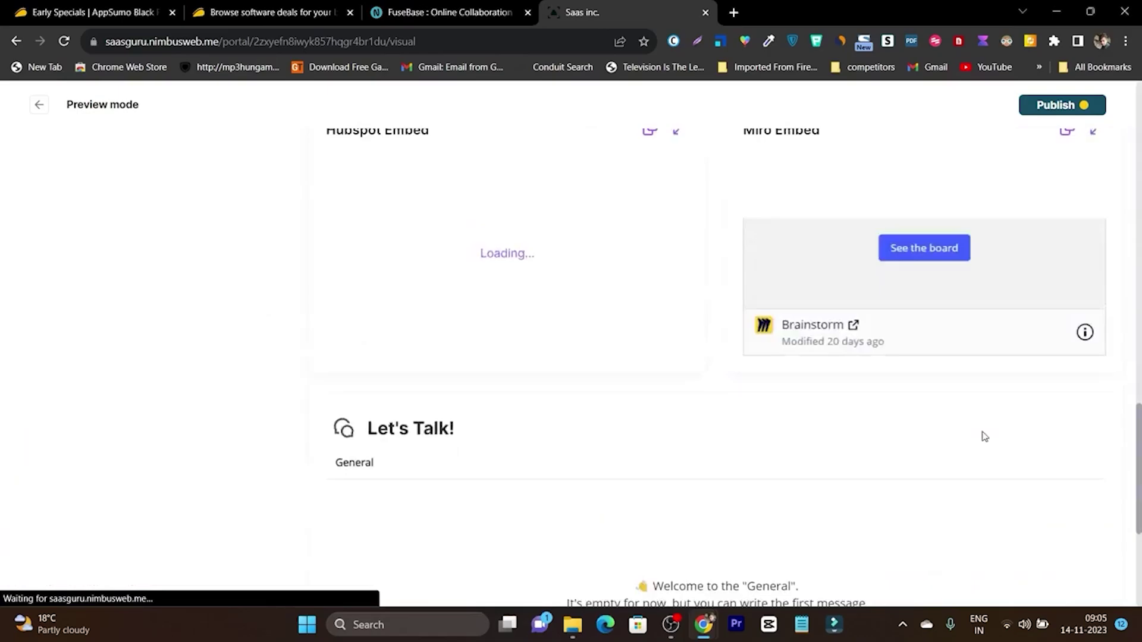
pyautogui.scroll(9, 382, 367)
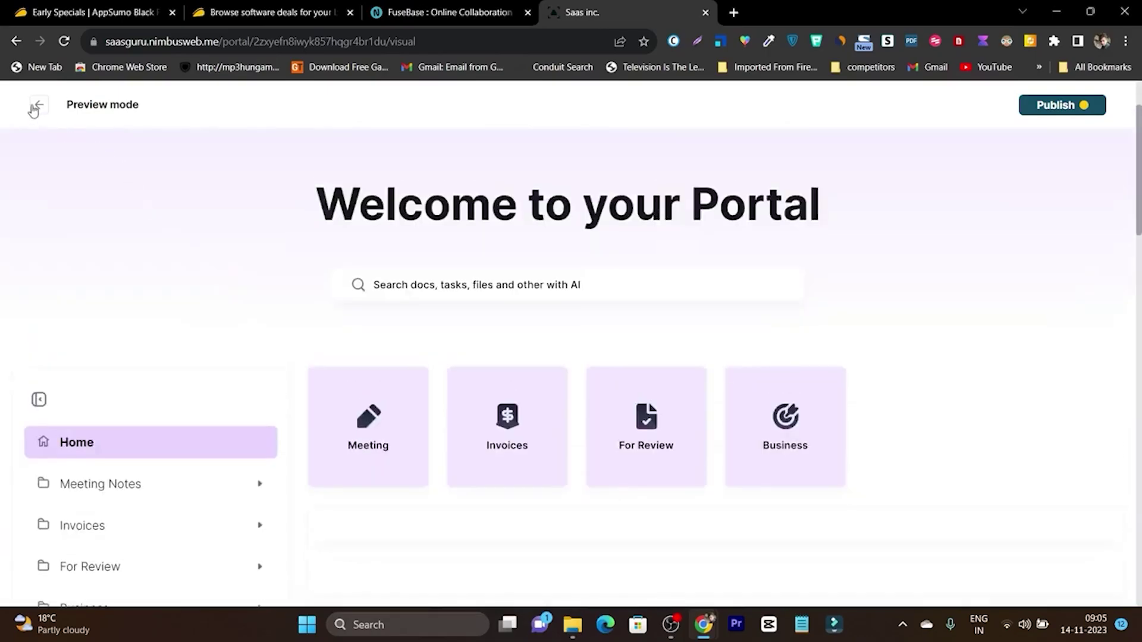
pyautogui.click(35, 106)
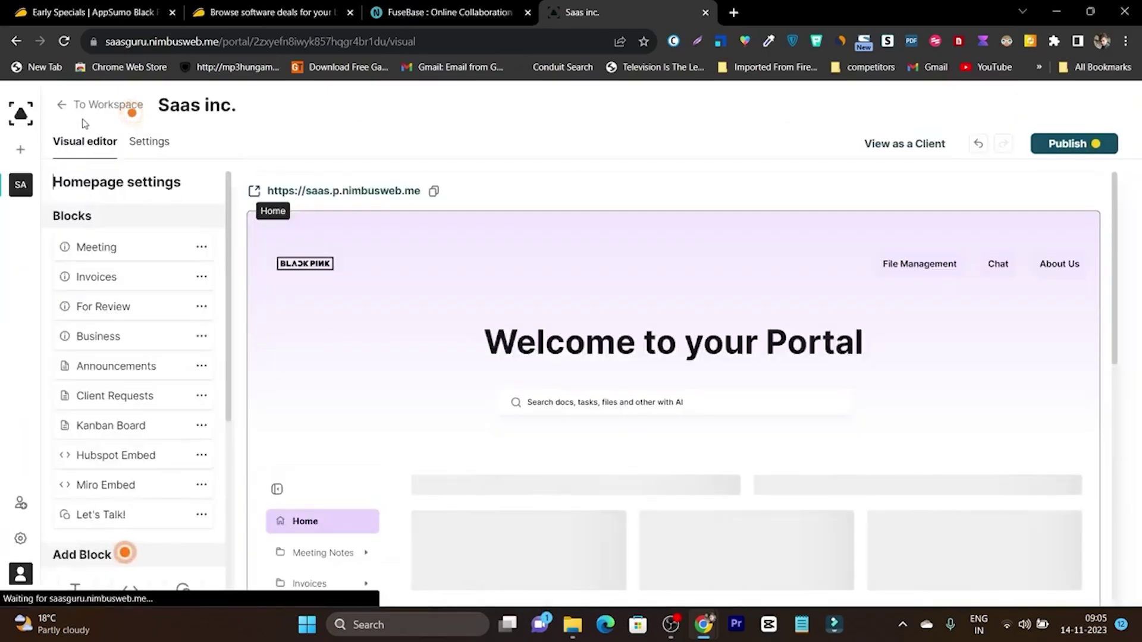
# Step: Leave the visual editor without publishing and look over the workspace's pages, General chat and task lists
pyautogui.click(101, 113)
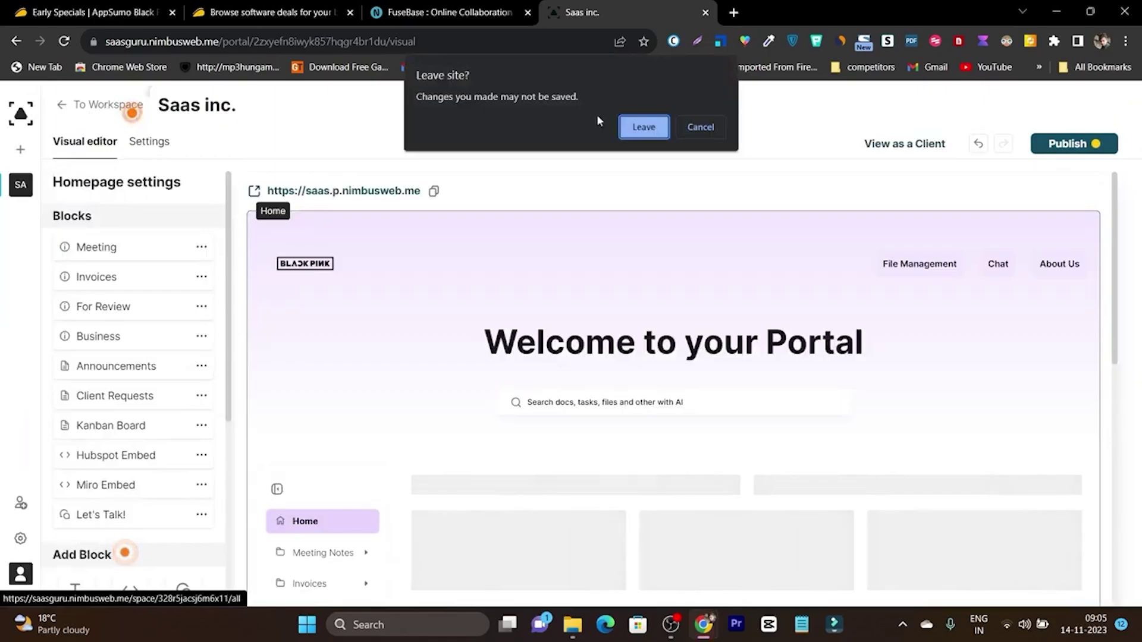
pyautogui.click(643, 128)
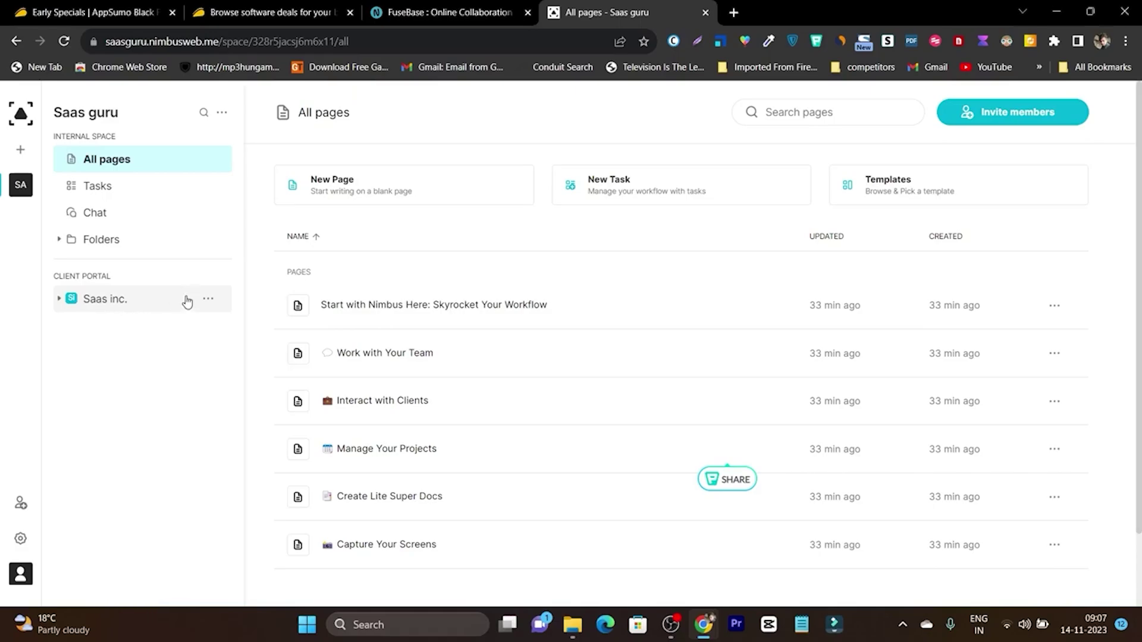
pyautogui.scroll(-2, 322, 298)
pyautogui.scroll(2, 428, 367)
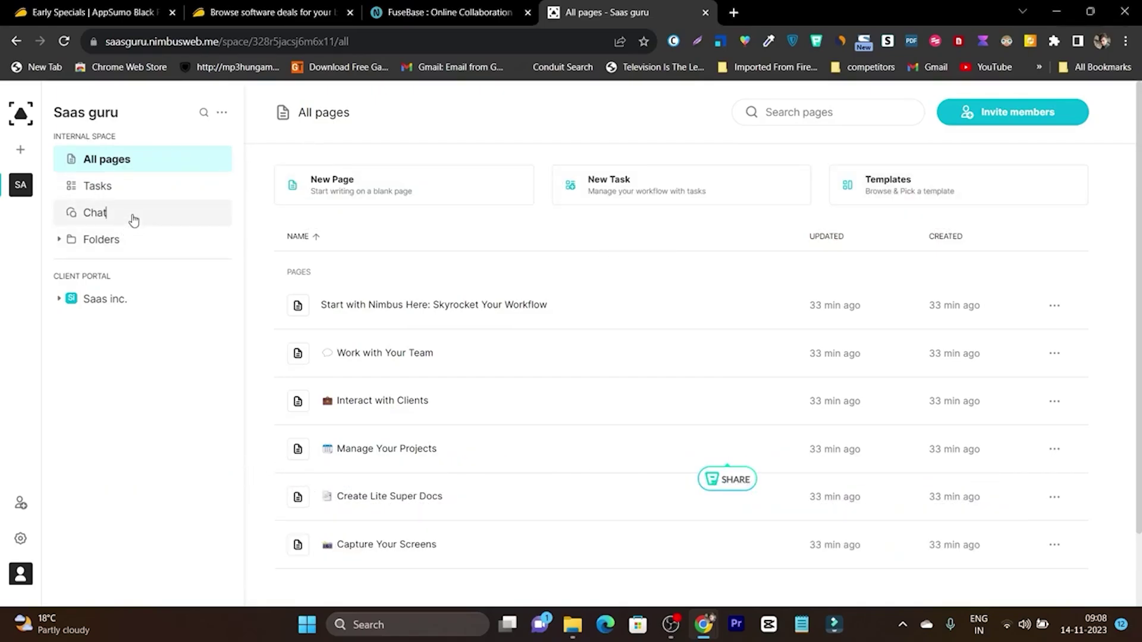
pyautogui.click(133, 221)
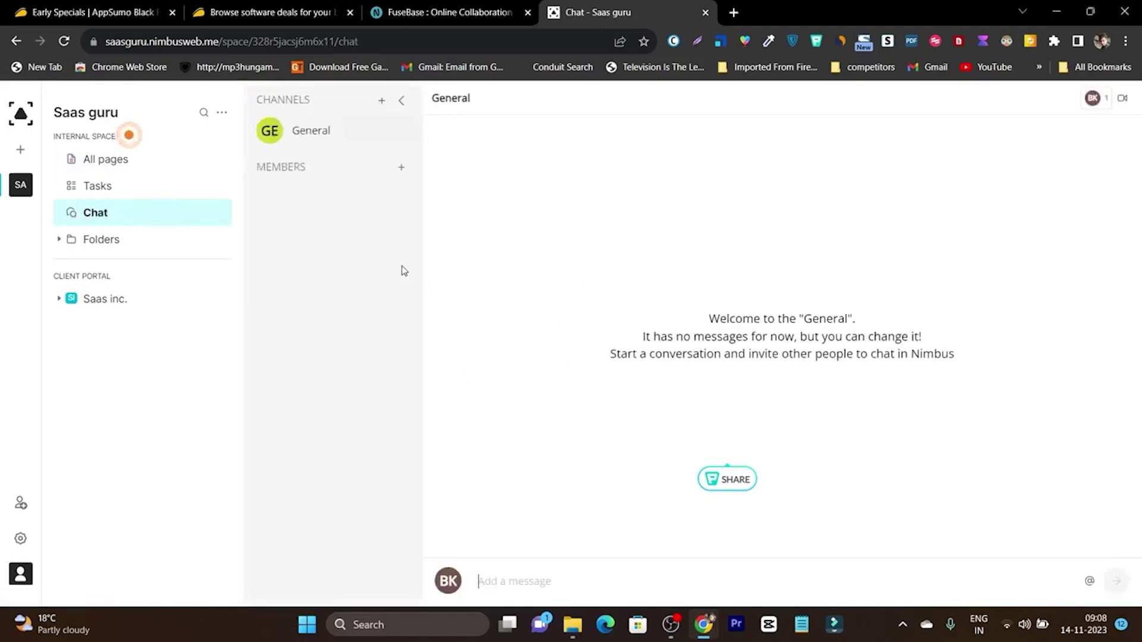
pyautogui.click(99, 189)
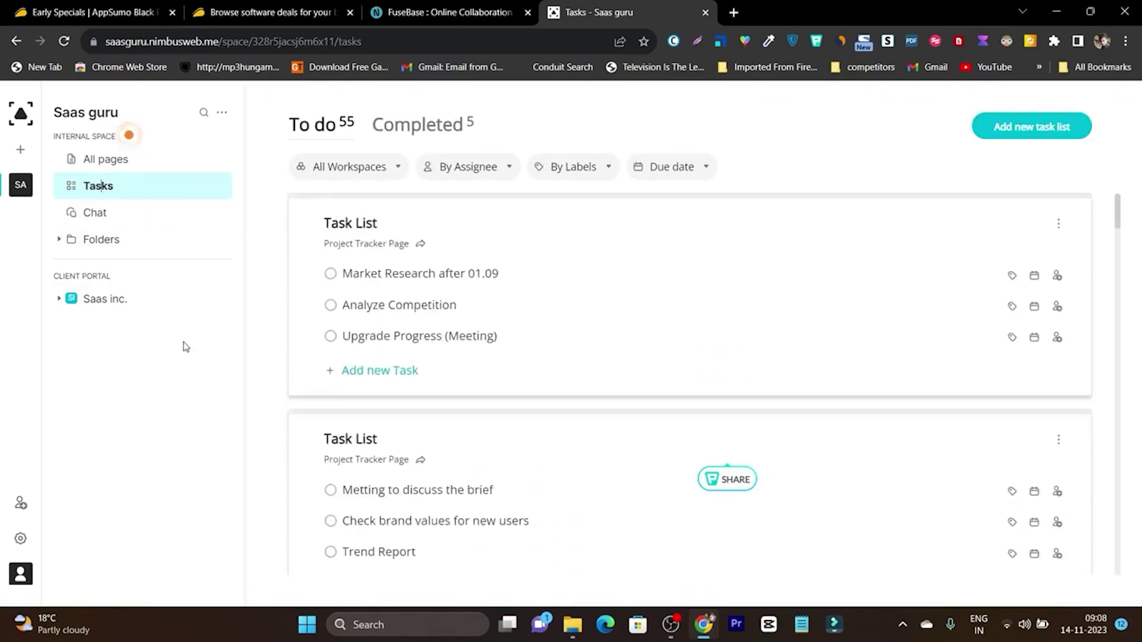
# Step: Open the live Saas inc. client portal from the workspace and look over its homepage
pyautogui.click(104, 302)
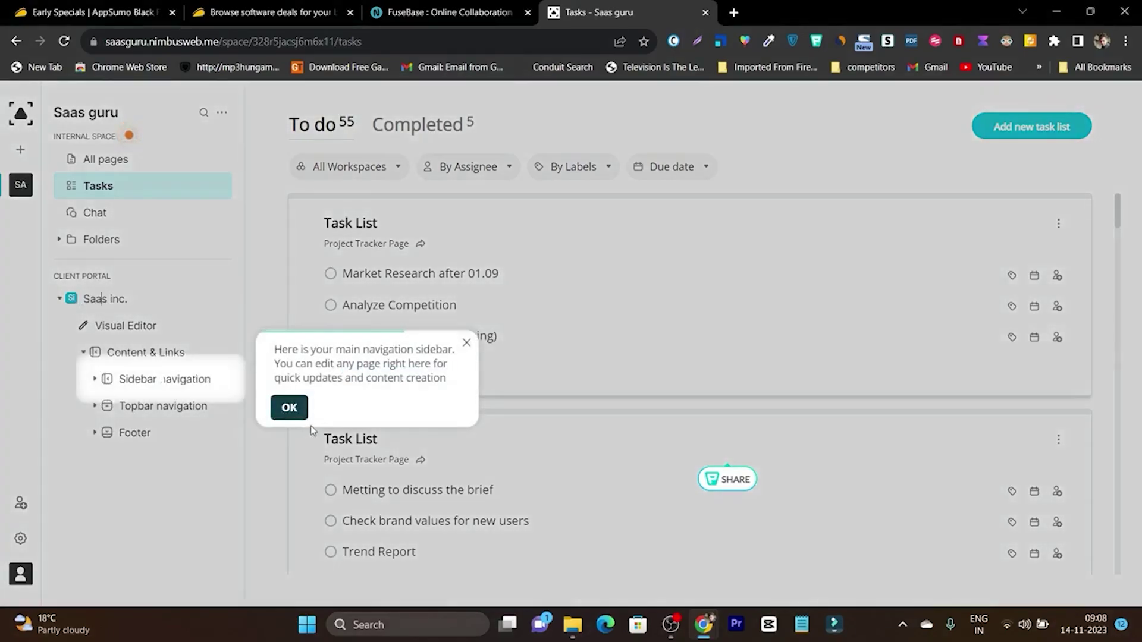
pyautogui.click(289, 407)
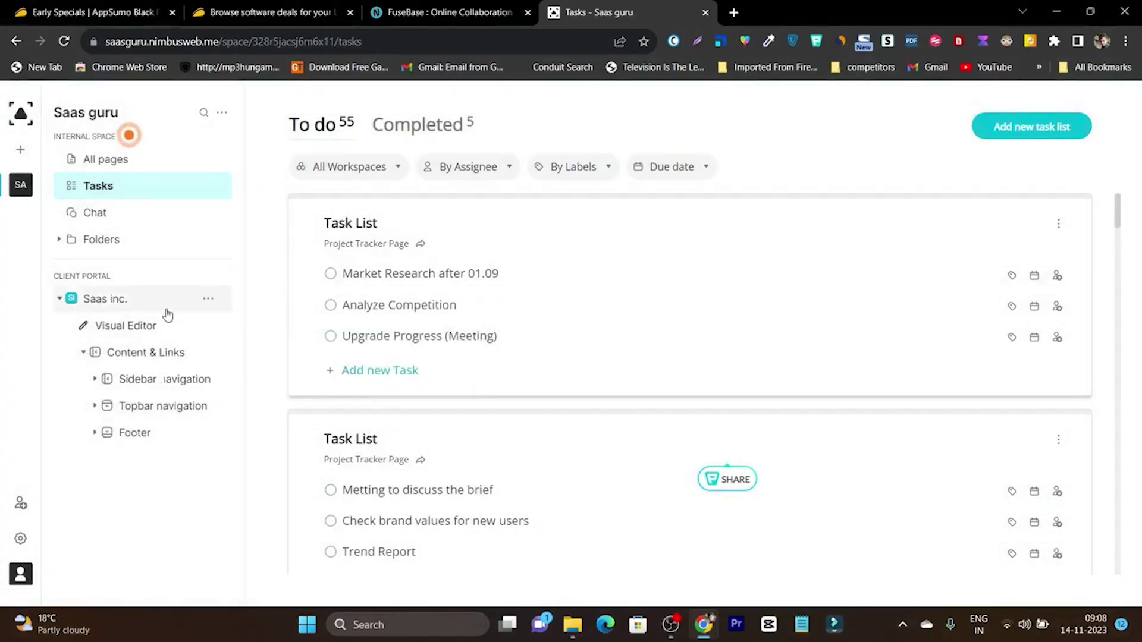
pyautogui.click(216, 313)
pyautogui.click(208, 303)
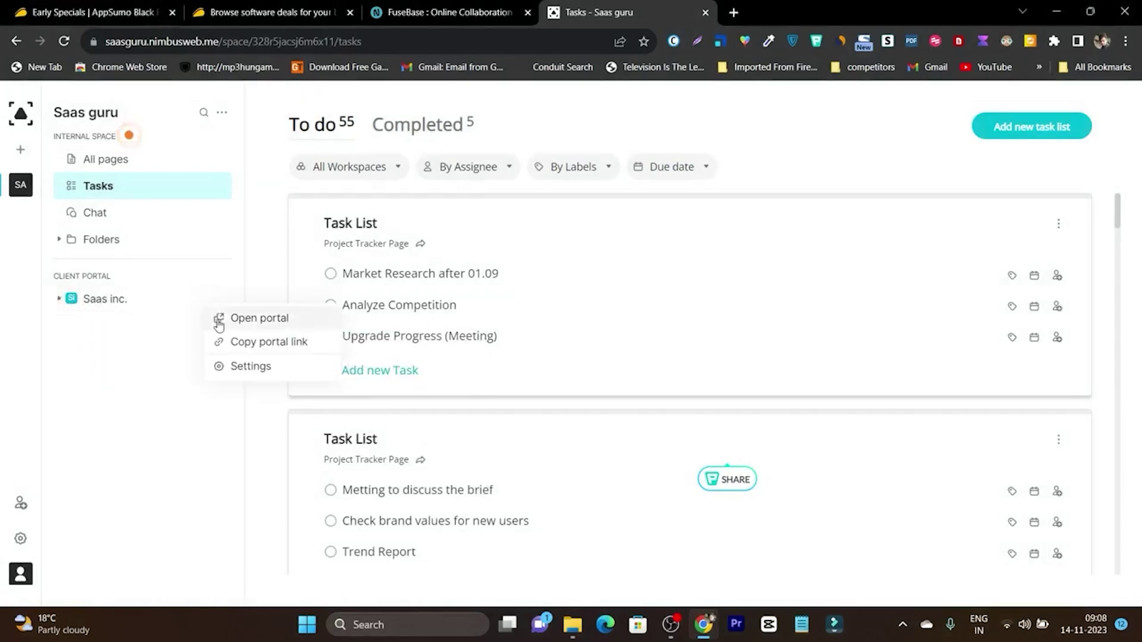
pyautogui.click(283, 321)
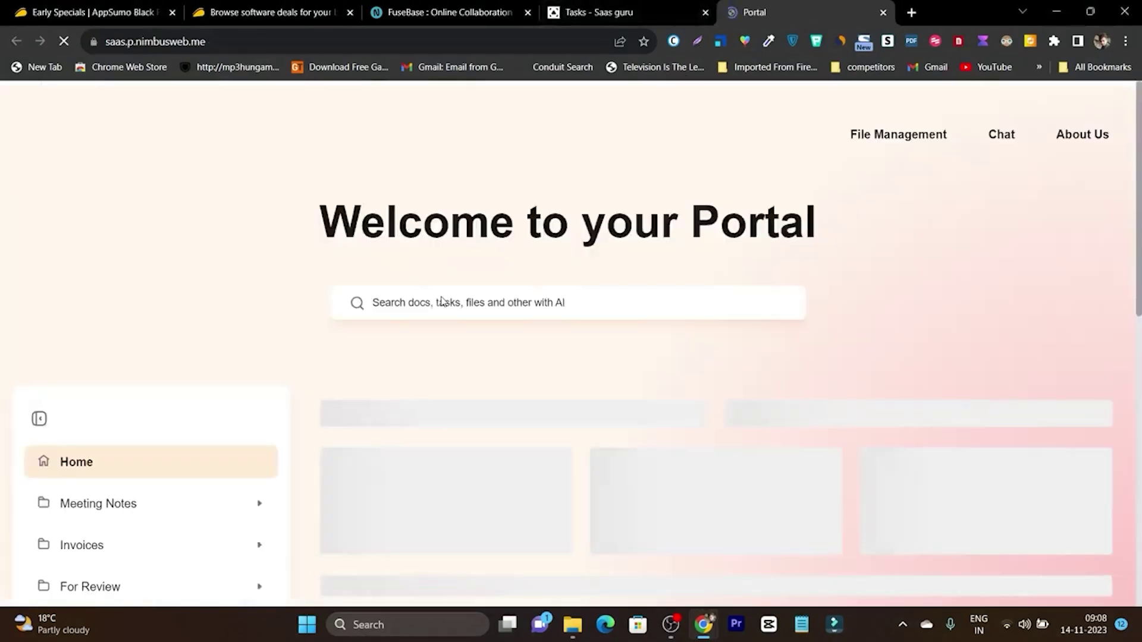
pyautogui.scroll(-5, 447, 313)
pyautogui.scroll(5, 434, 363)
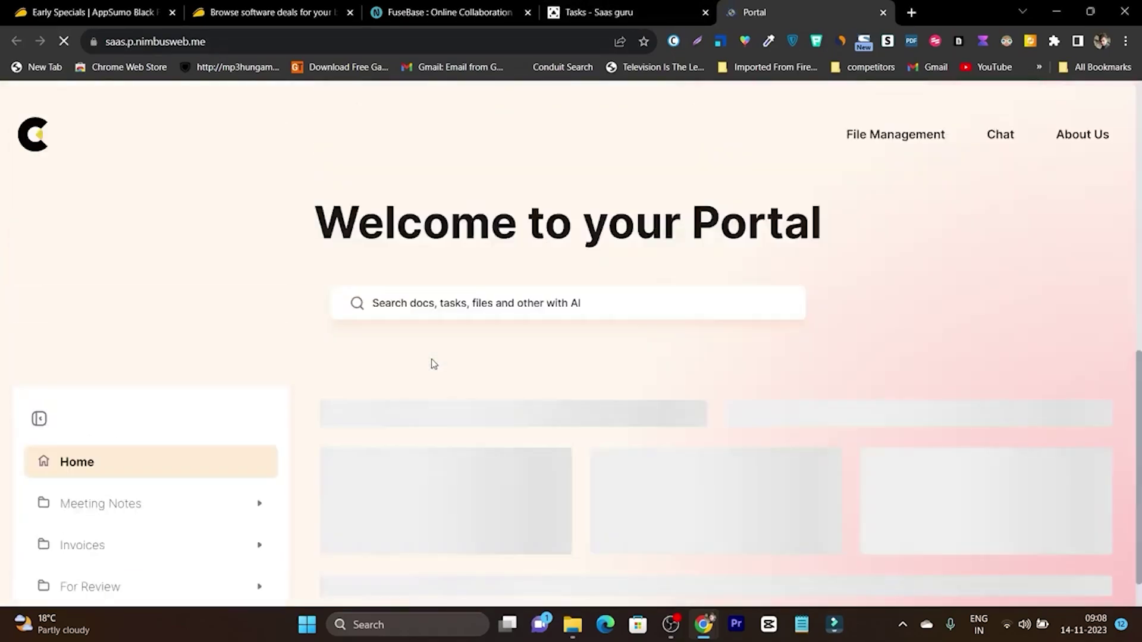
# Step: Switch to the FUSEBASE product page on AppSumo and review its plan features, overview and lifetime deal offer
pyautogui.click(265, 12)
pyautogui.click(15, 43)
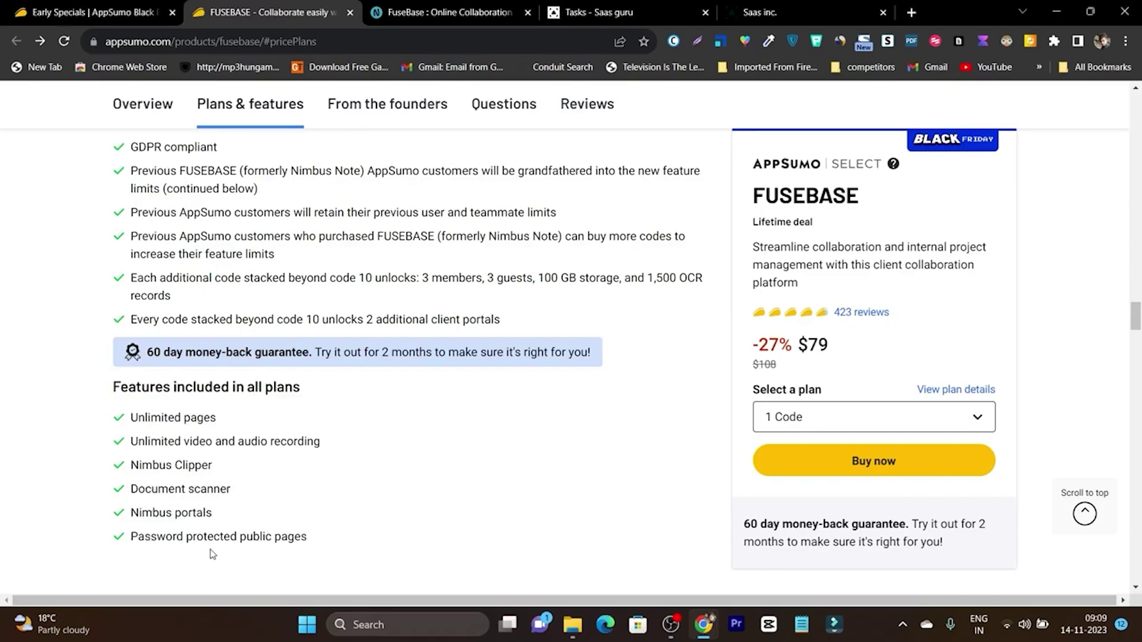
pyautogui.scroll(10, 515, 517)
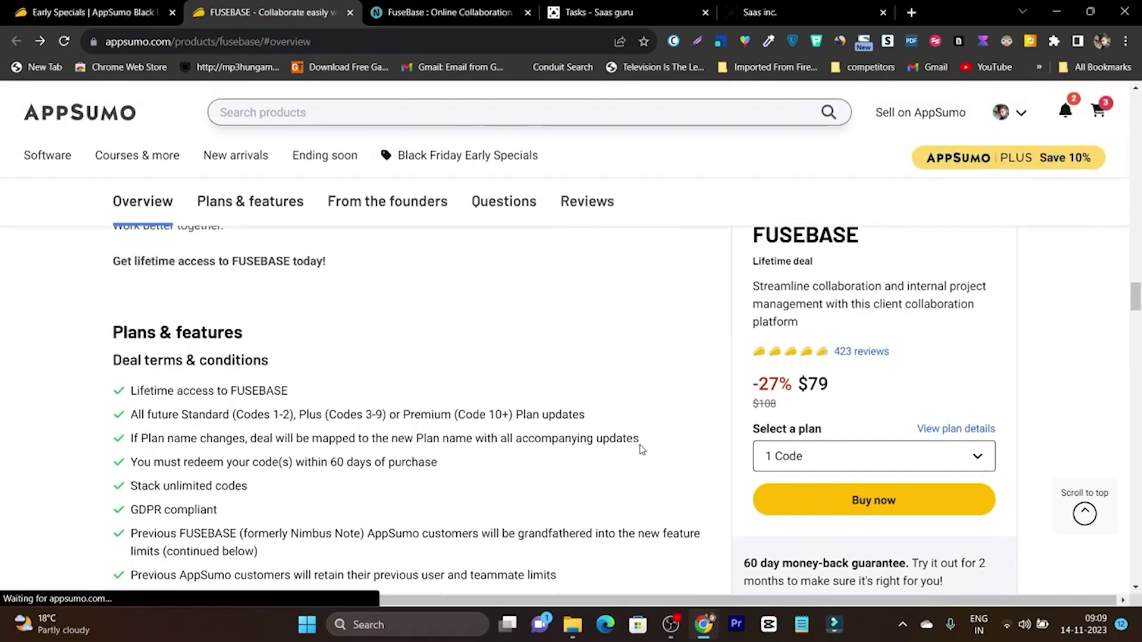
pyautogui.scroll(10, 644, 442)
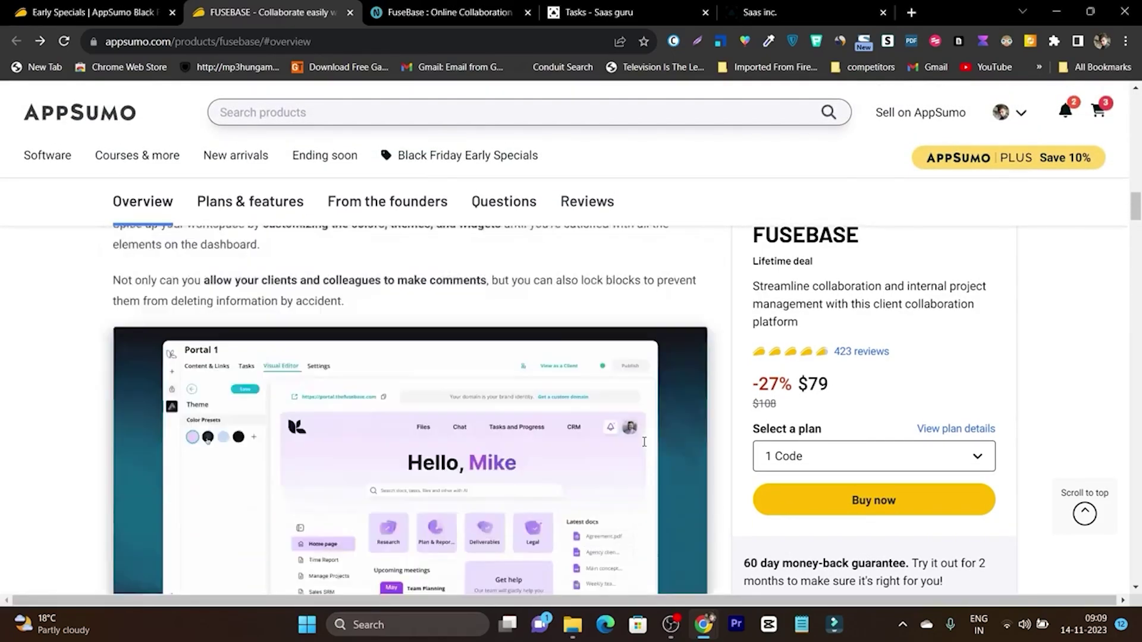
pyautogui.scroll(8, 644, 442)
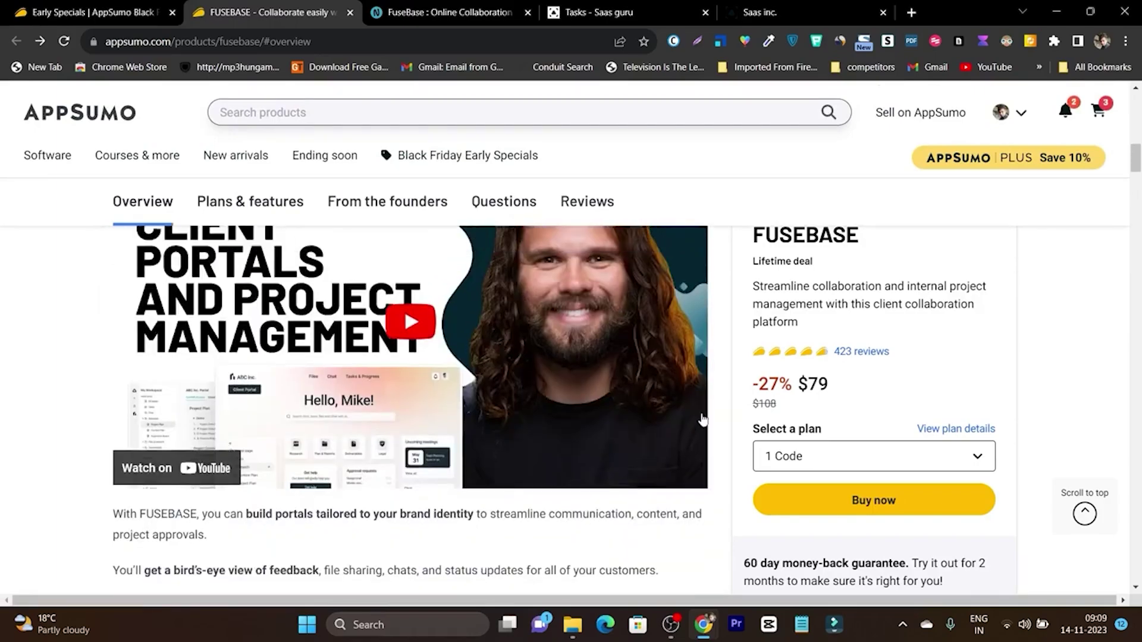
pyautogui.scroll(10, 732, 376)
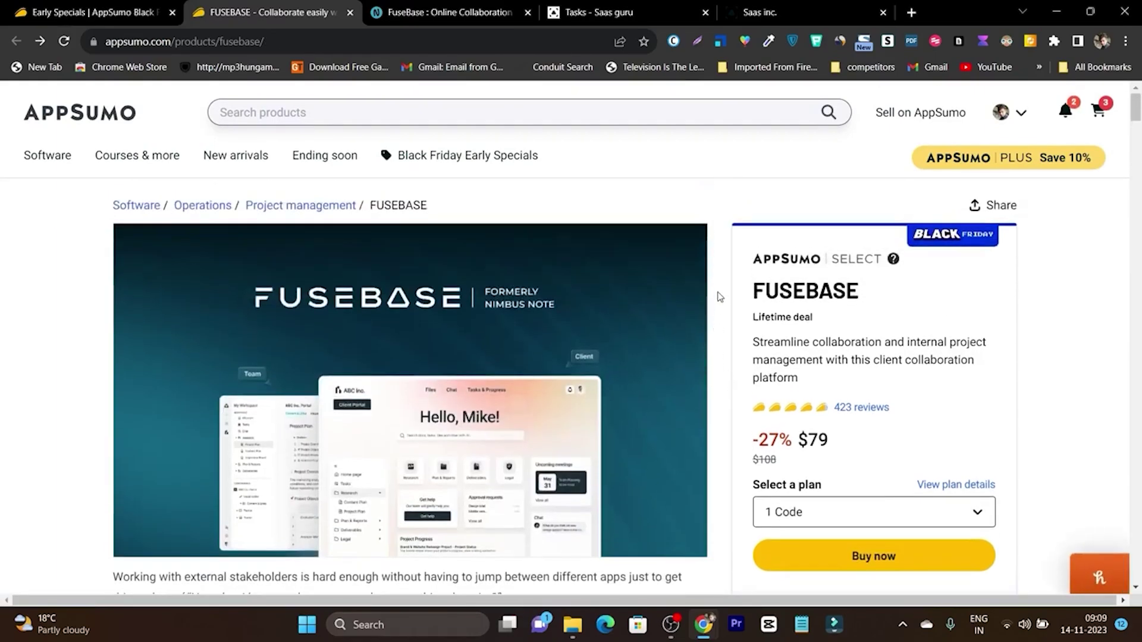
pyautogui.scroll(-4, 716, 269)
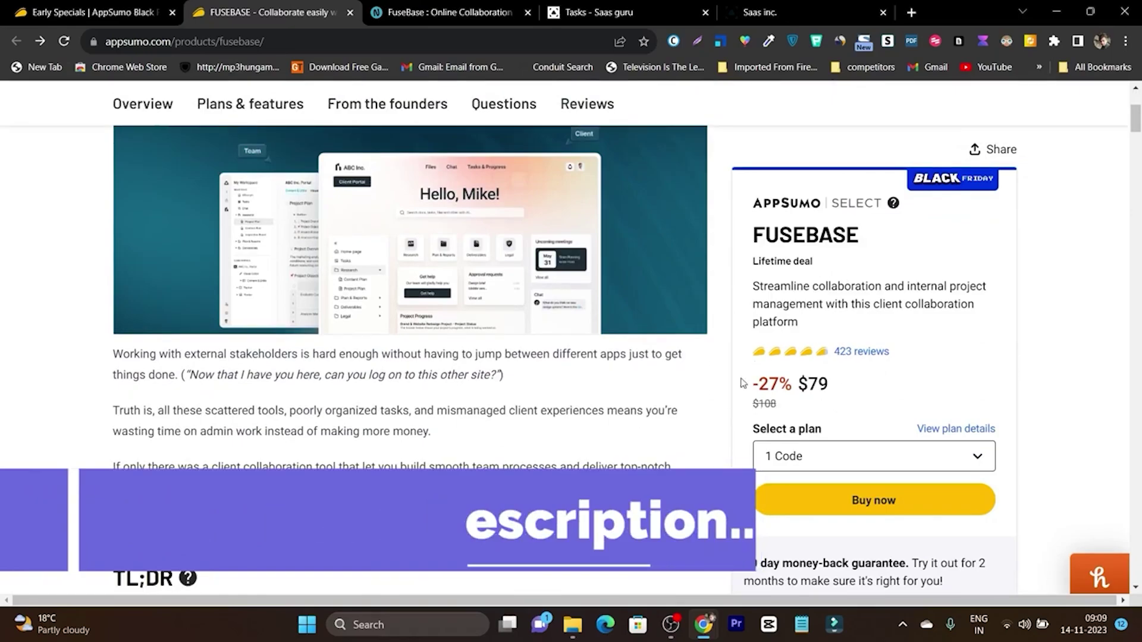
pyautogui.scroll(1, 371, 210)
# Step: Switch to AppSumo's Black Friday Early Specials page and browse the listed software deals
pyautogui.hotkey('ctrl', 'shift', 'Tab')
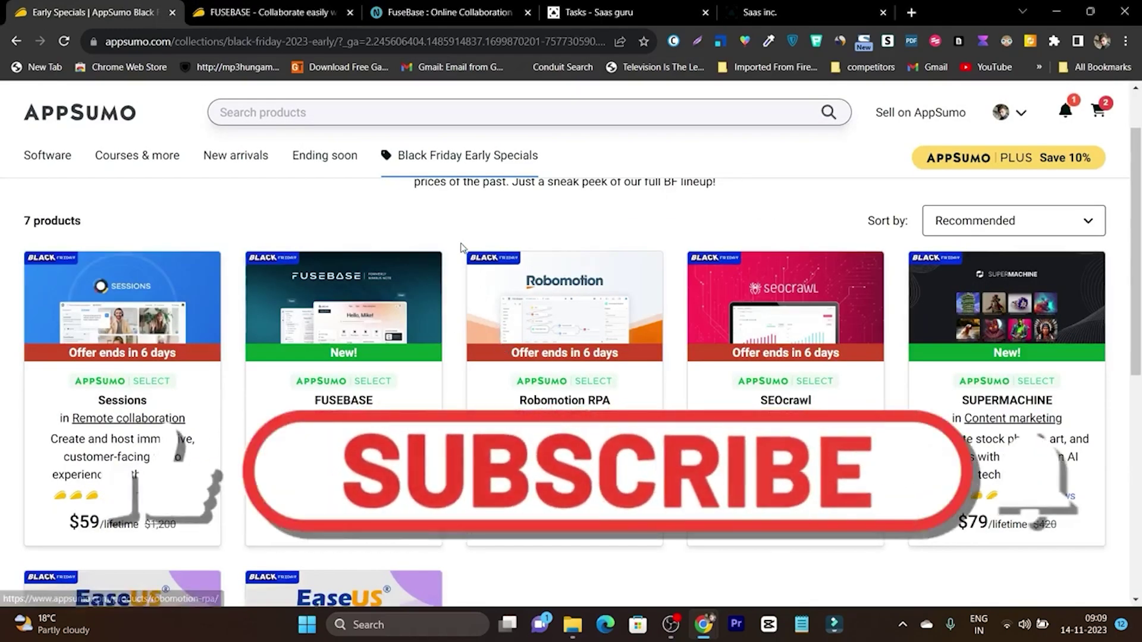
pyautogui.scroll(-4, 461, 247)
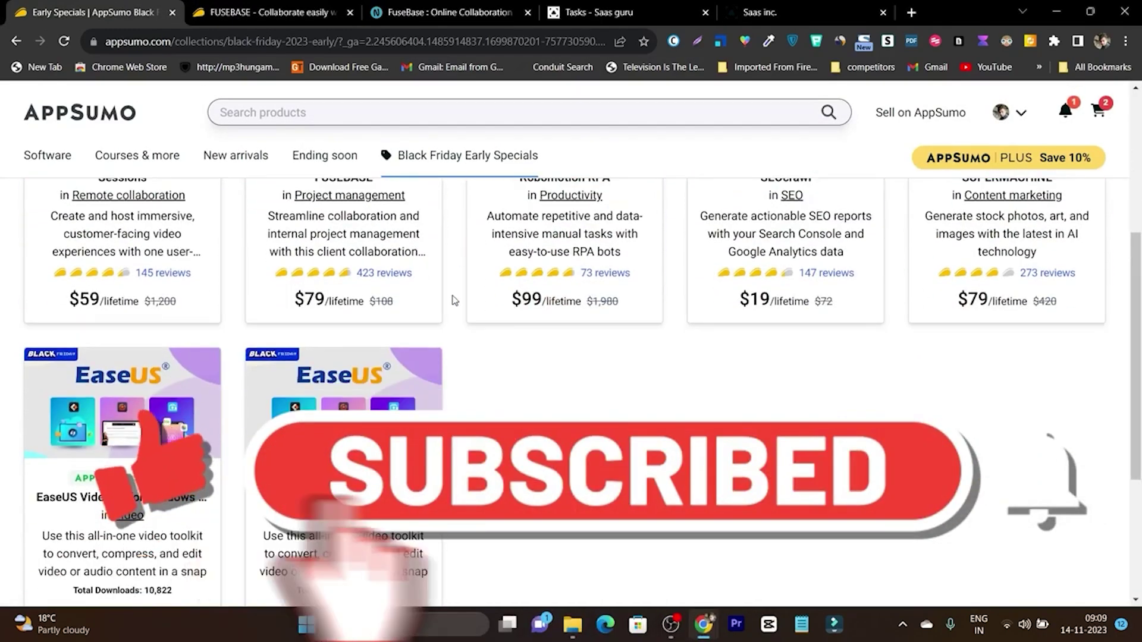
pyautogui.scroll(5, 457, 329)
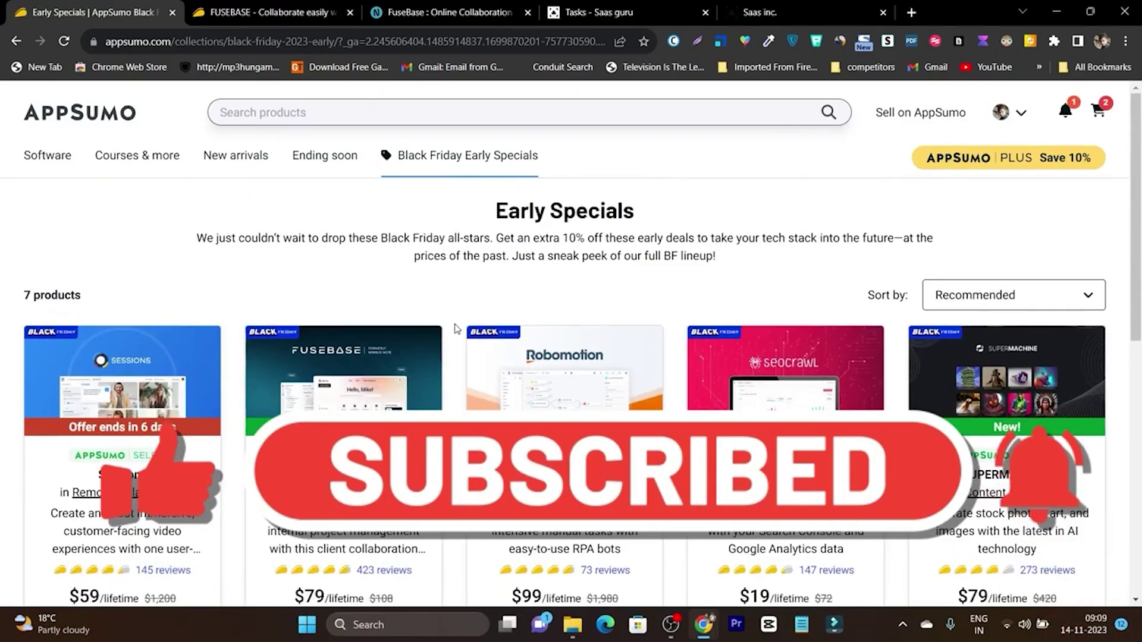
pyautogui.scroll(-3, 457, 329)
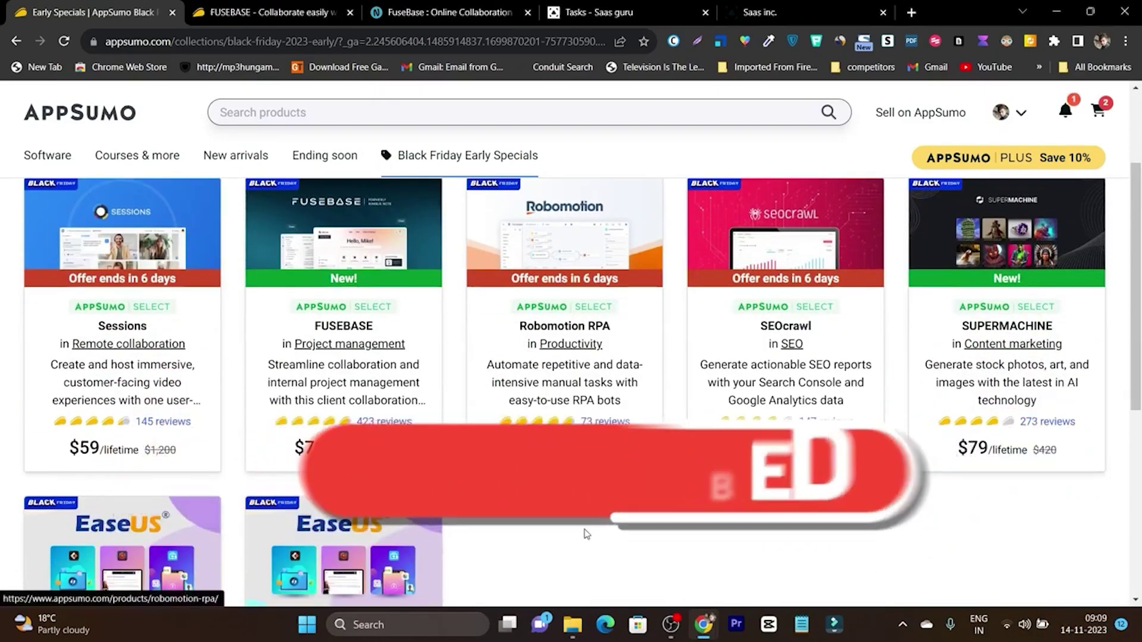